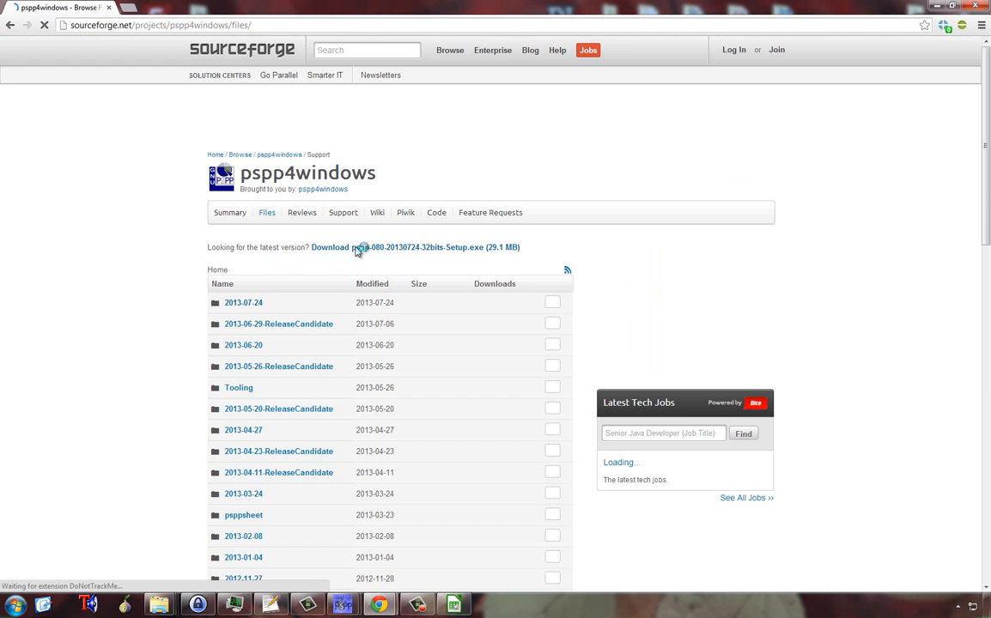
Step: Download the latest 32-bit PSPP installer for Windows from the project's file list
click(357, 250)
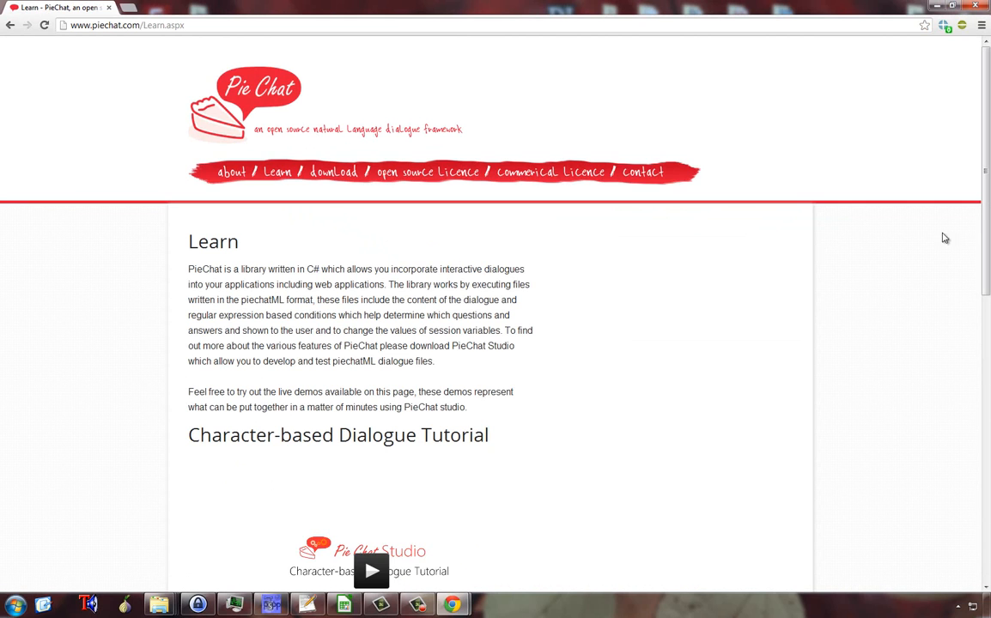
Step: Open the PieChat sample demonstration website and start its "what's your scent personality?" survey
drag(985, 249, 987, 503)
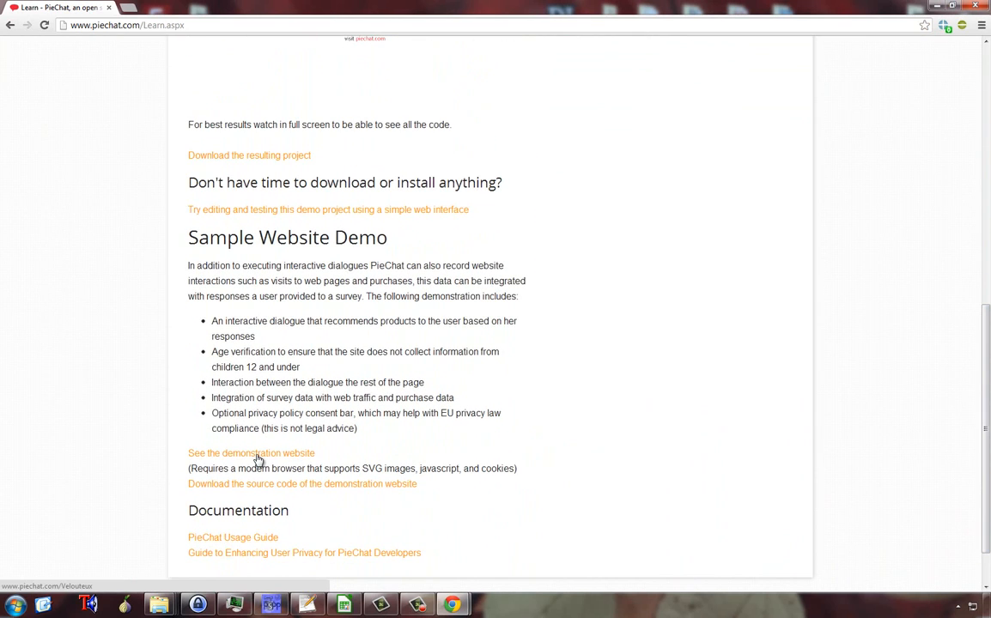
click(256, 455)
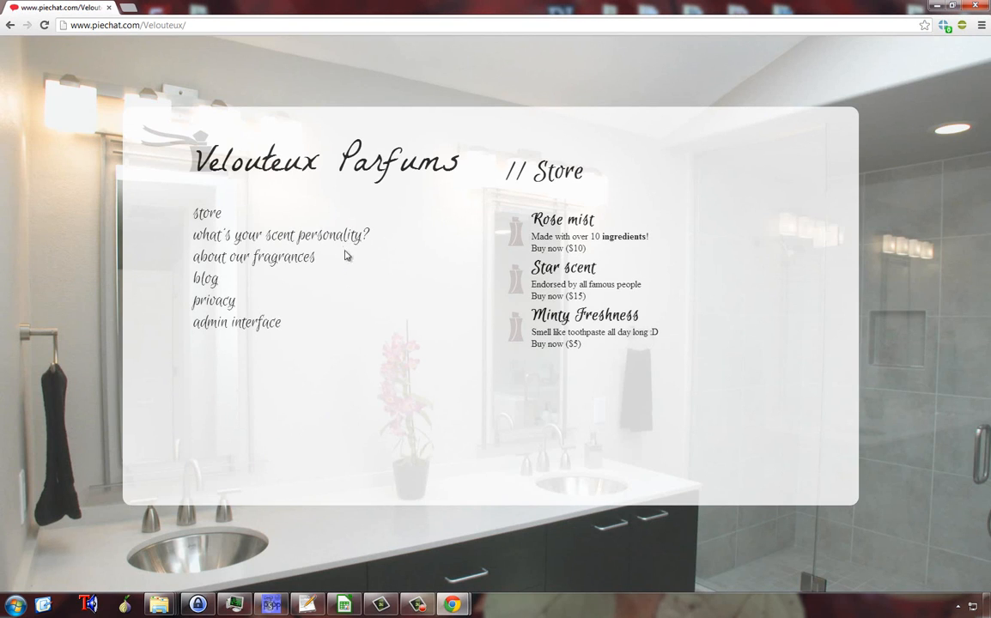
click(343, 237)
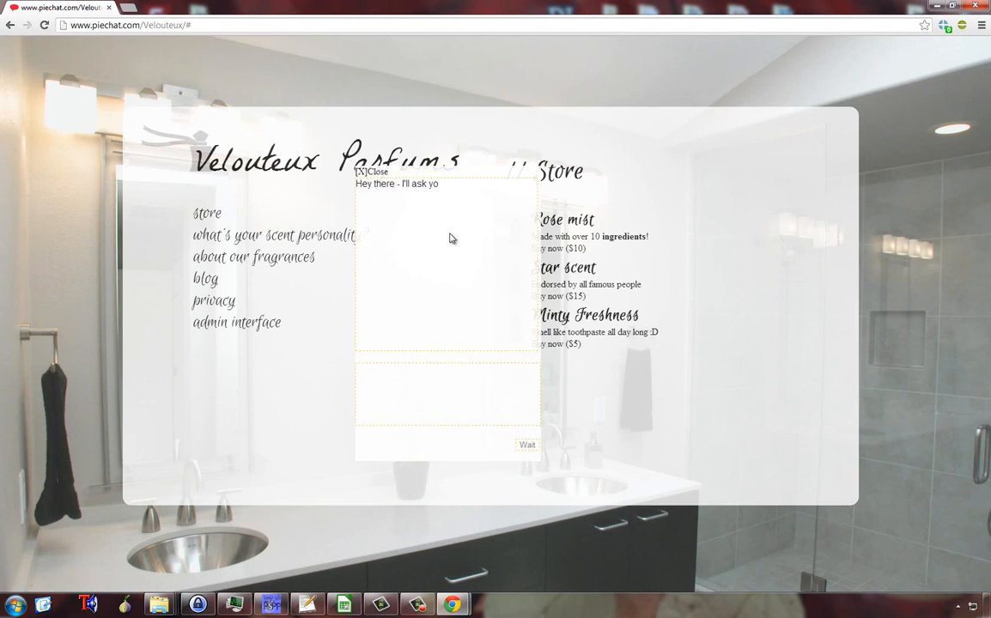
Step: Answer the survey's opening questions with consent "ok", the respondent's name, and an age of 15
click(412, 419)
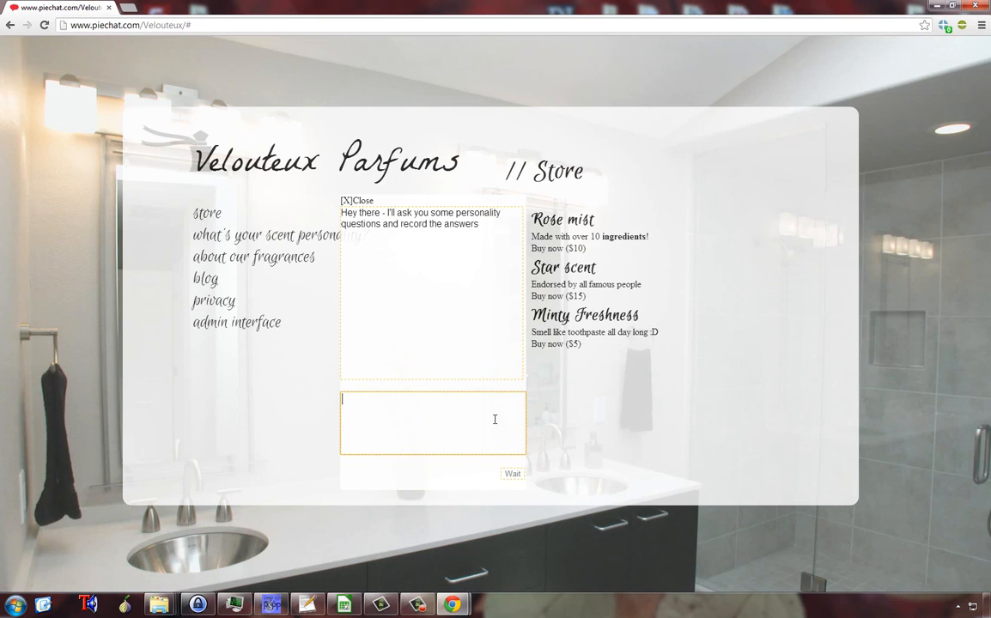
text(ok)
key(Return)
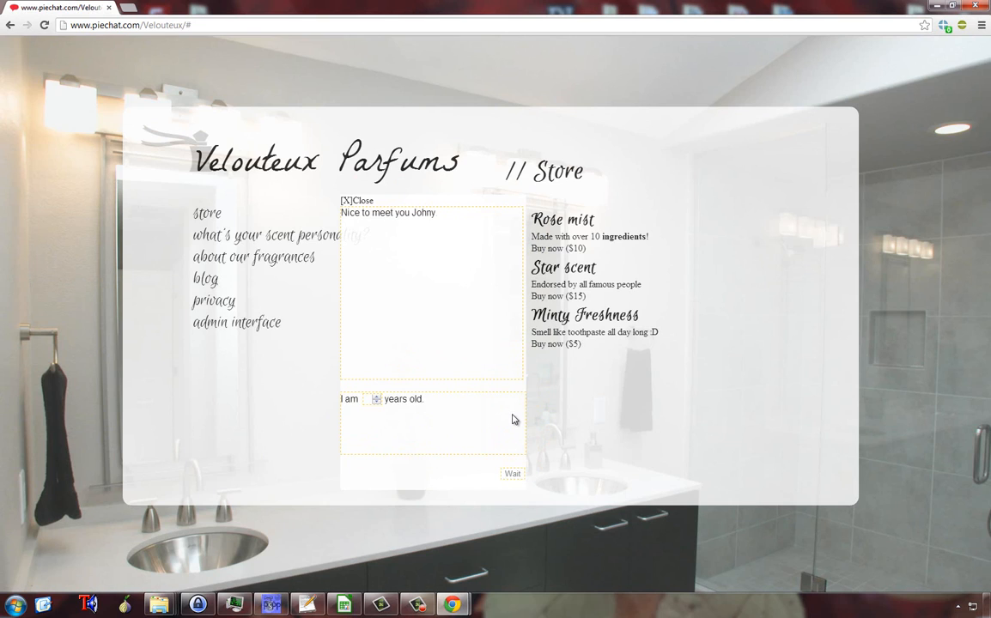
click(377, 399)
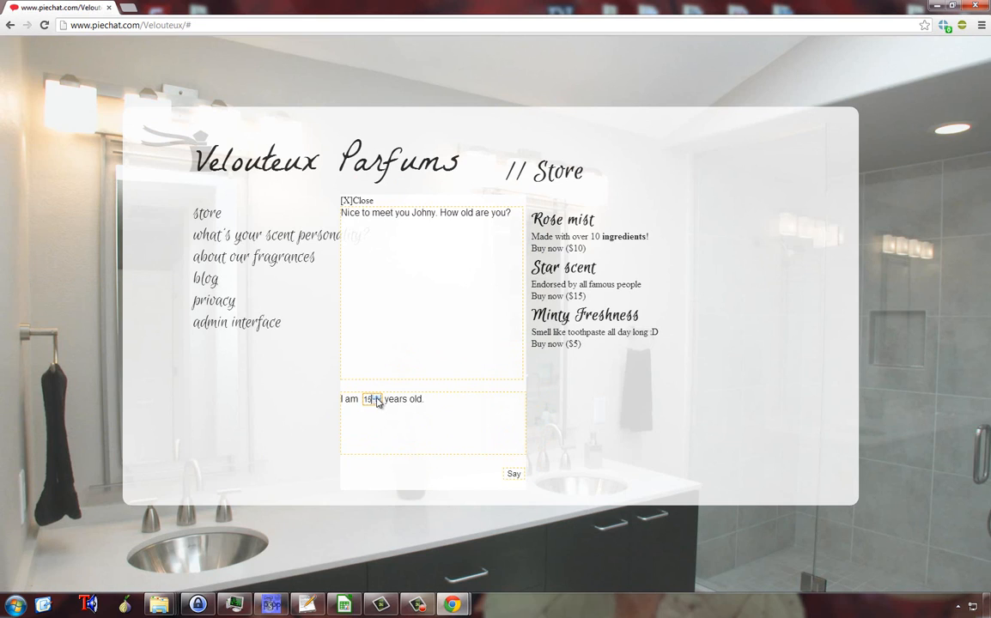
click(512, 474)
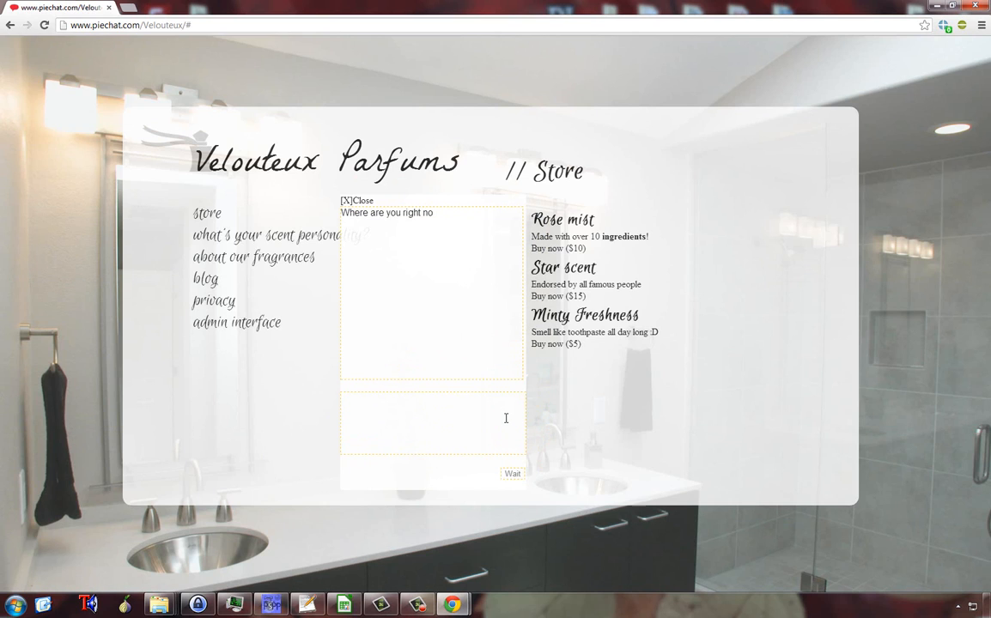
Step: Answer the survey questions from current location through last person talked to, replying "y" about watching fragrance reviews
click(506, 418)
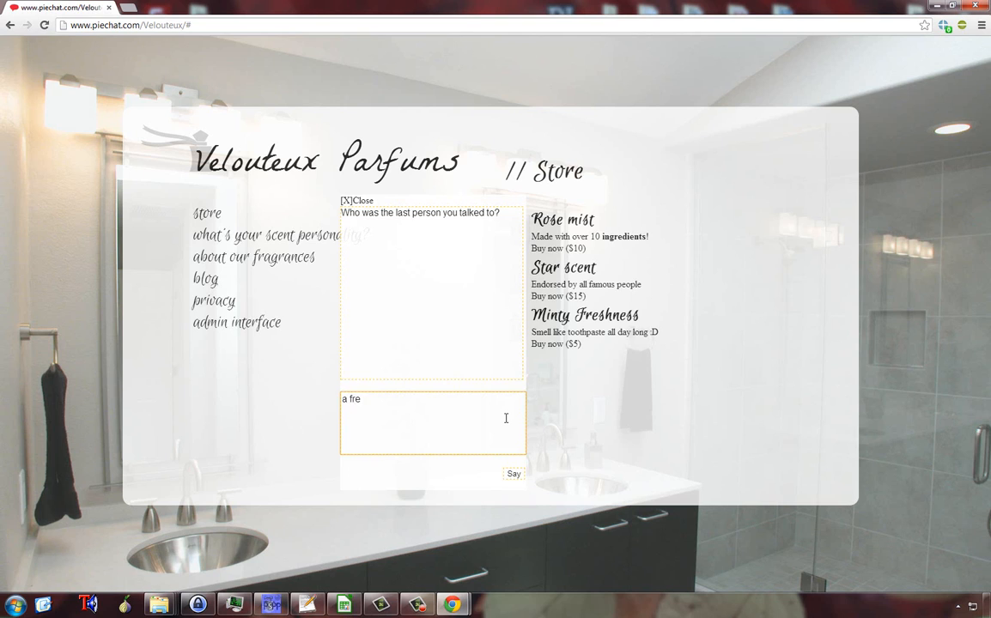
key(Return)
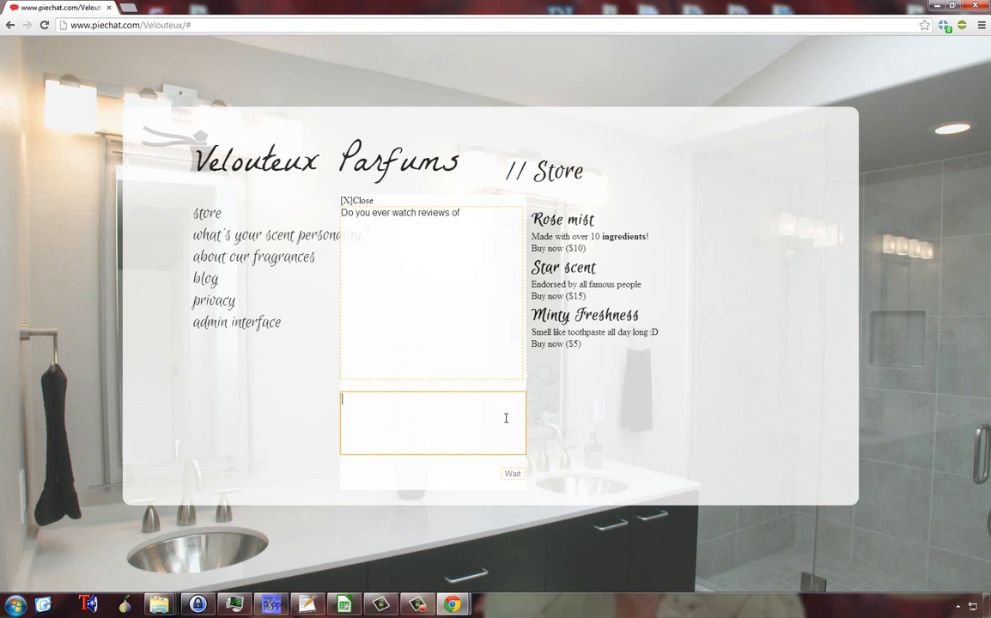
text(yeah)
key(Return)
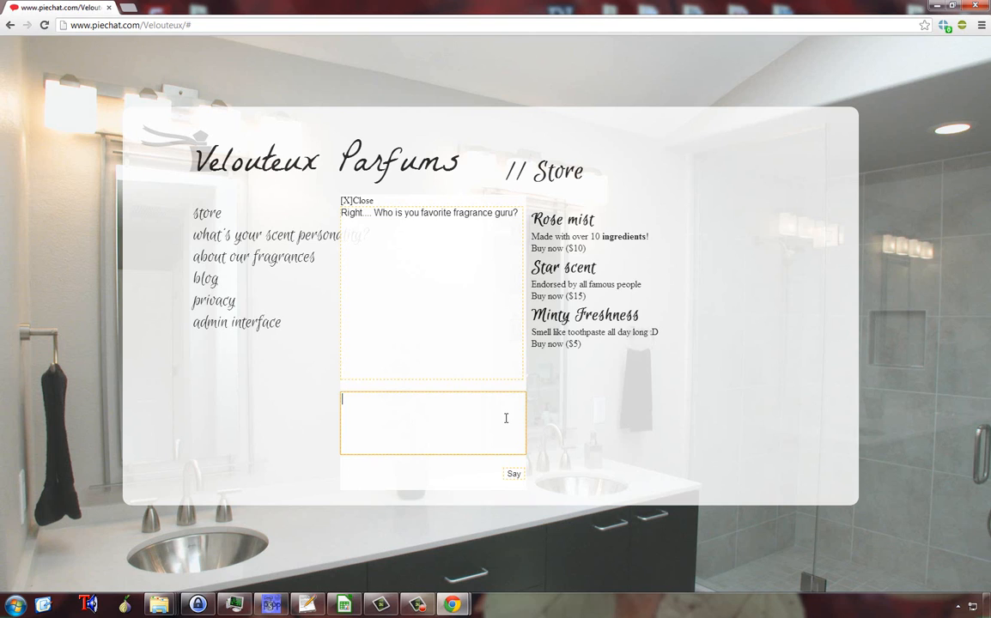
Step: Answer "I don't recall" for the favorite fragrance guru and "100 days of su" for the favorite movie
text(I don't recall)
key(Return)
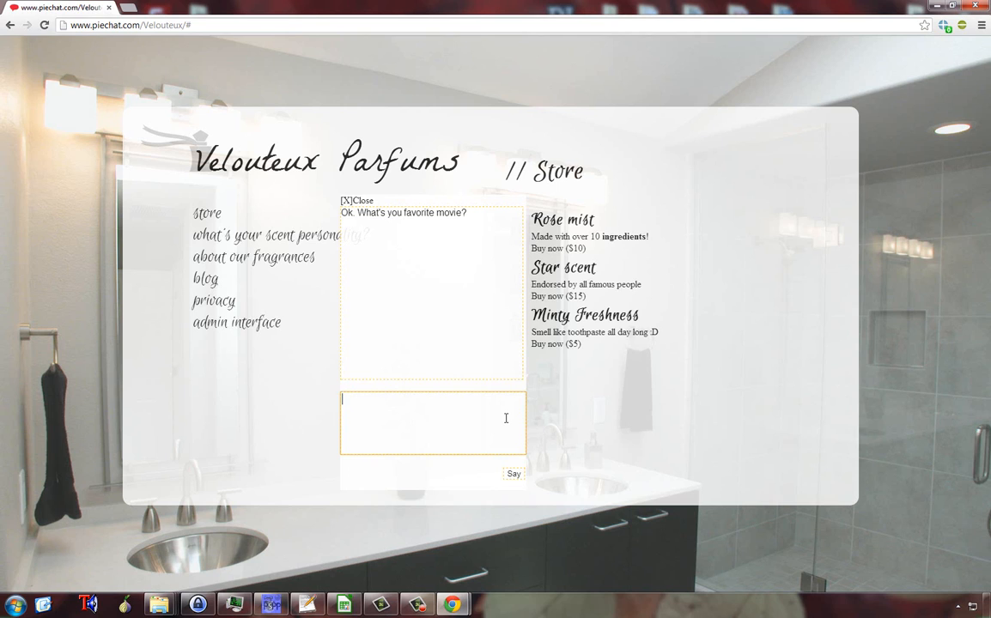
text(100 days of su)
key(Return)
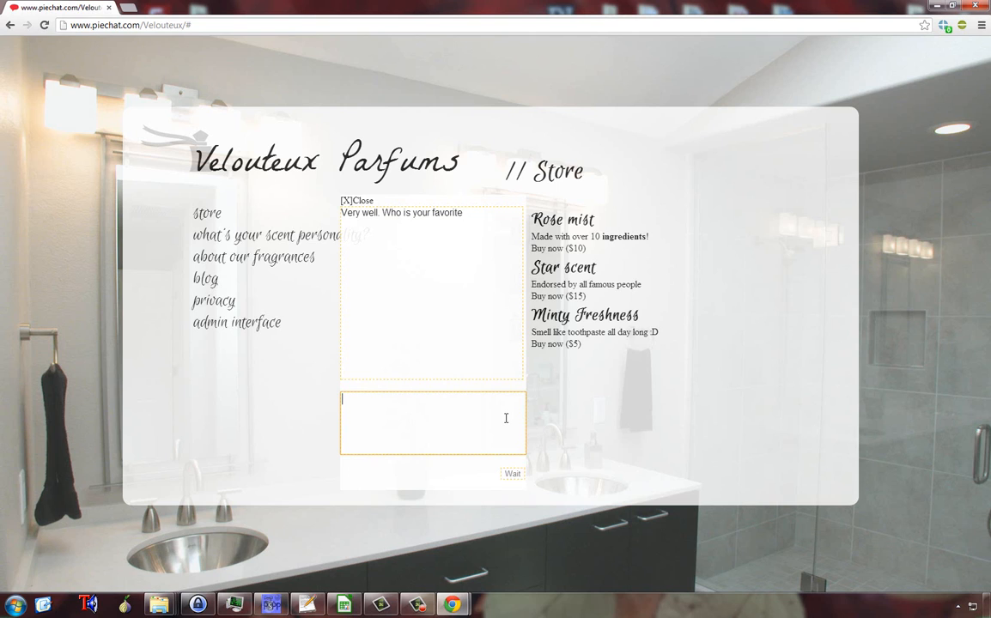
Step: Complete the survey with a favorite actress, the flower question, and "i don't think so" for anything forgotten
text(Jessica Alba)
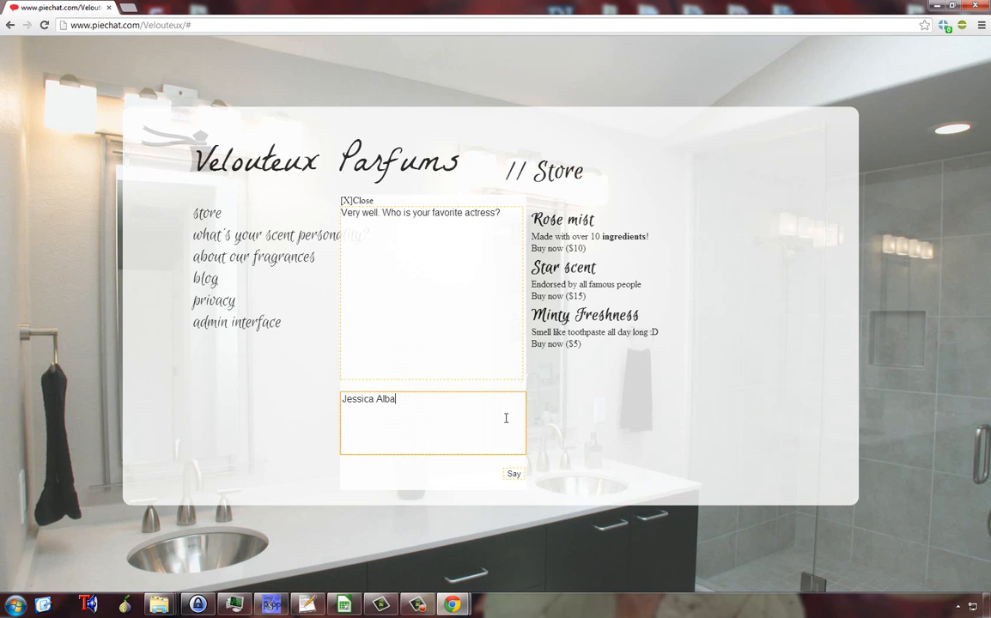
key(Return)
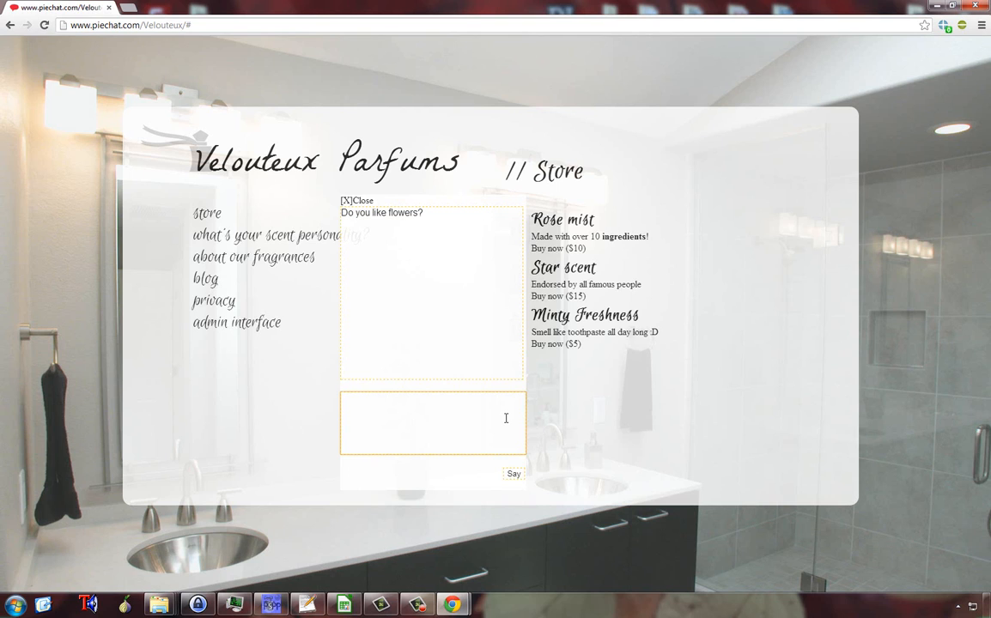
key(Return)
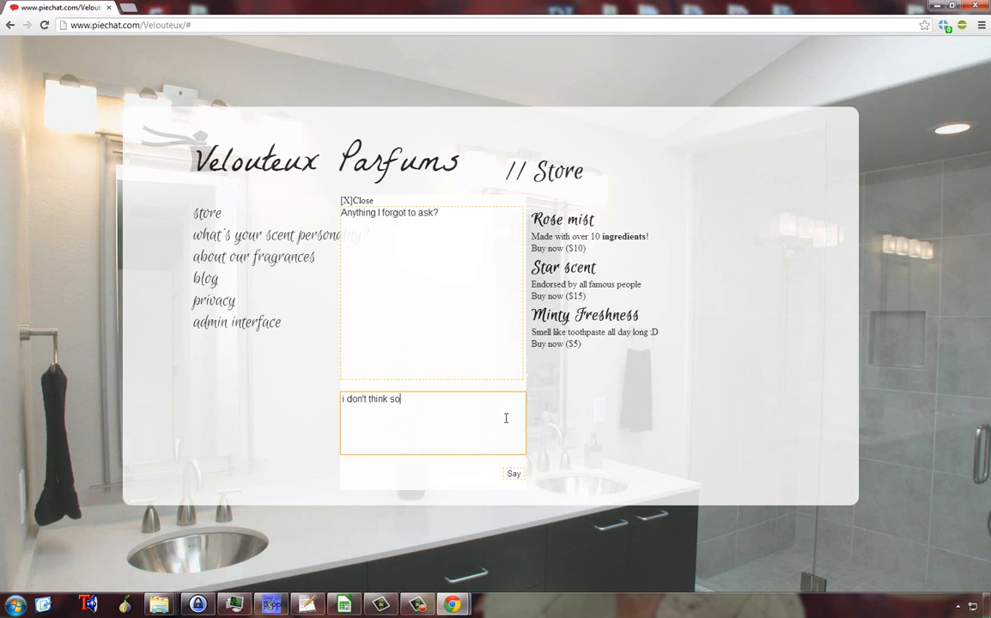
key(Return)
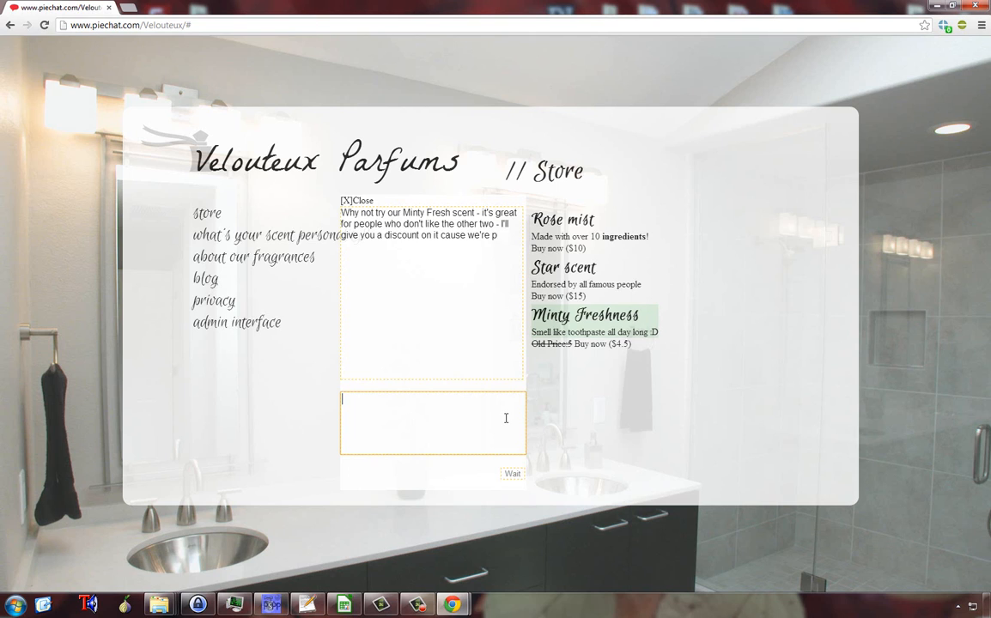
Step: Buy the discounted Minty Freshness fragrance and open the store's admin interface
click(577, 344)
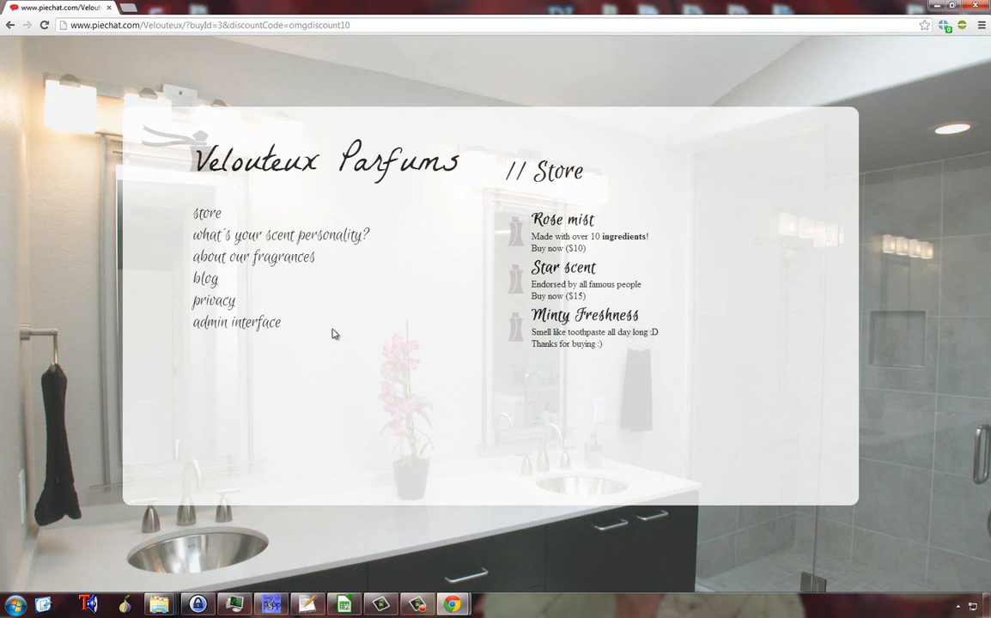
click(270, 331)
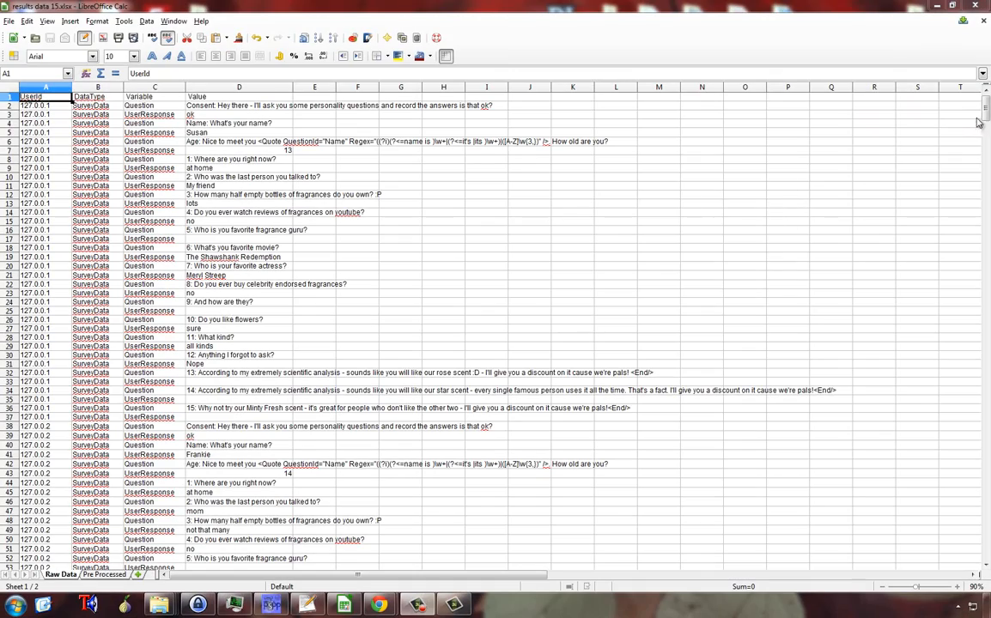
Step: In LibreOffice Calc, examine the survey responses and WebInteraction purchase records on the Raw Data sheet, including rows 308 to 315
drag(986, 105, 986, 261)
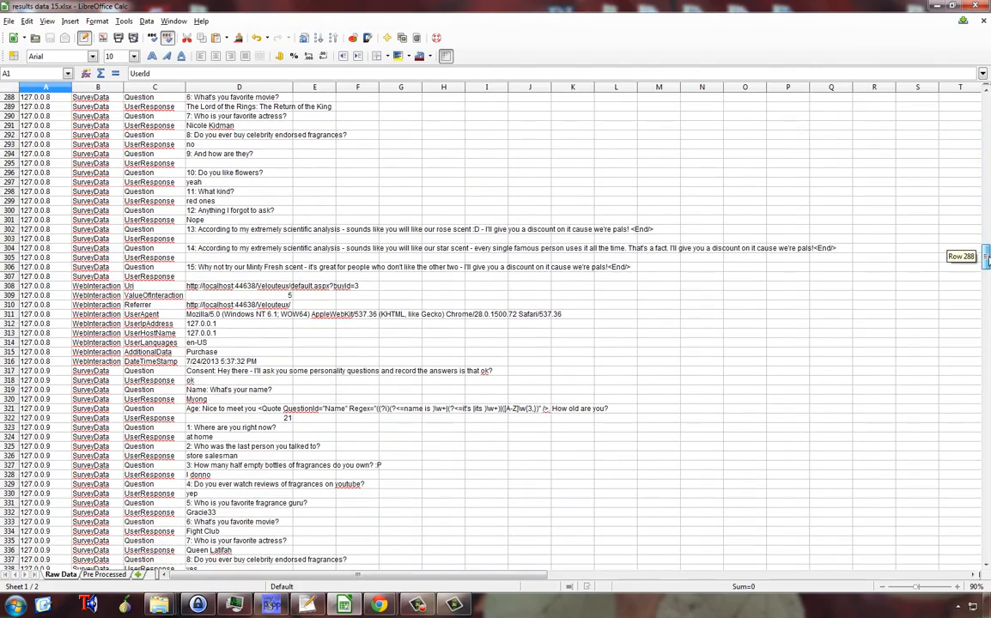
drag(40, 286, 526, 354)
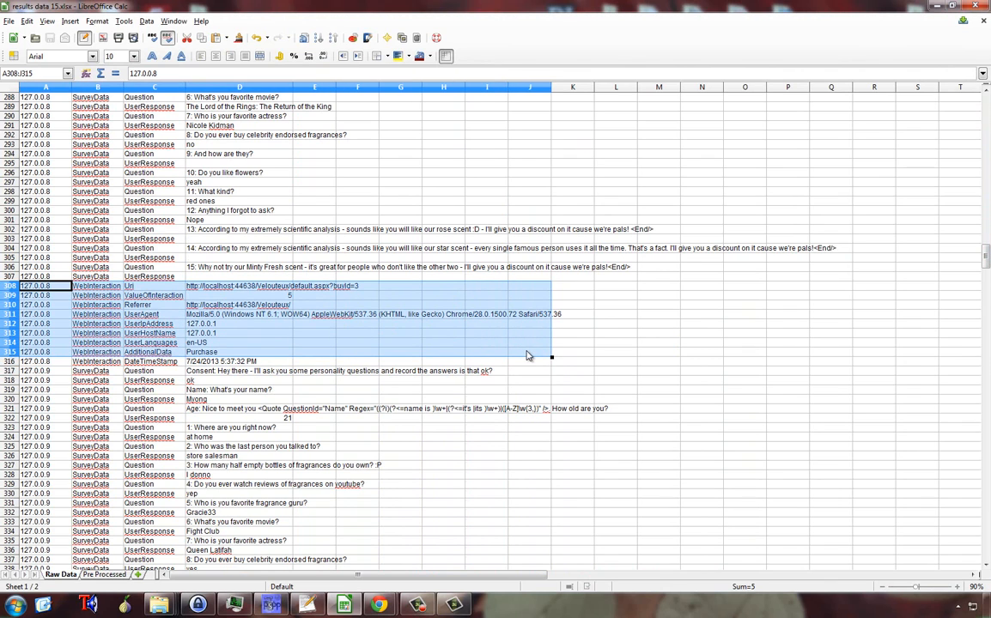
click(230, 296)
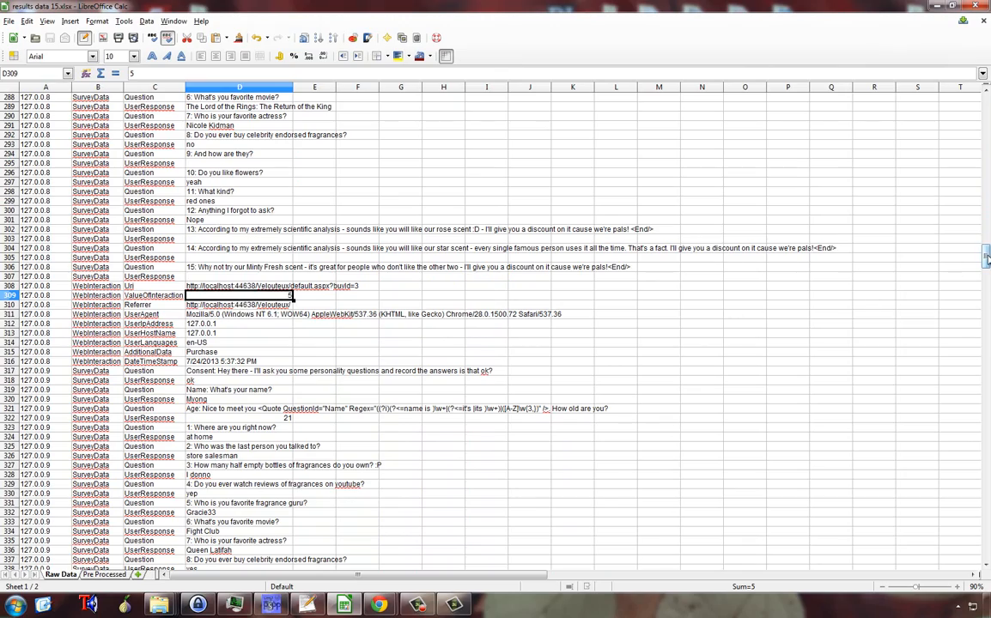
drag(985, 251, 985, 491)
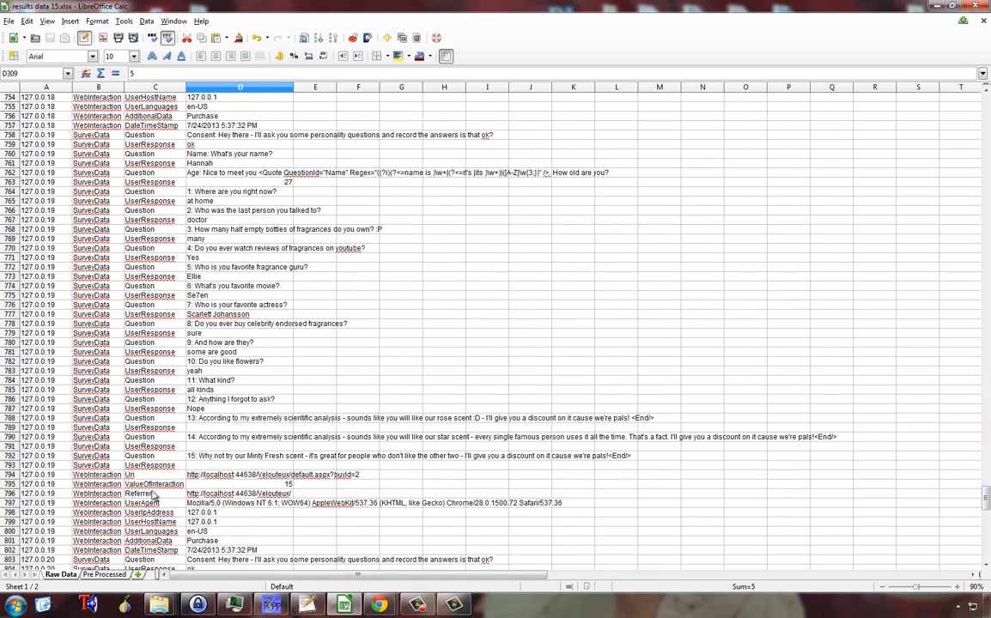
Step: Examine the Age, Watches_YouTube_Gurus, Purchased and ValueOfPurchase columns on the Pre Processed sheet
click(106, 575)
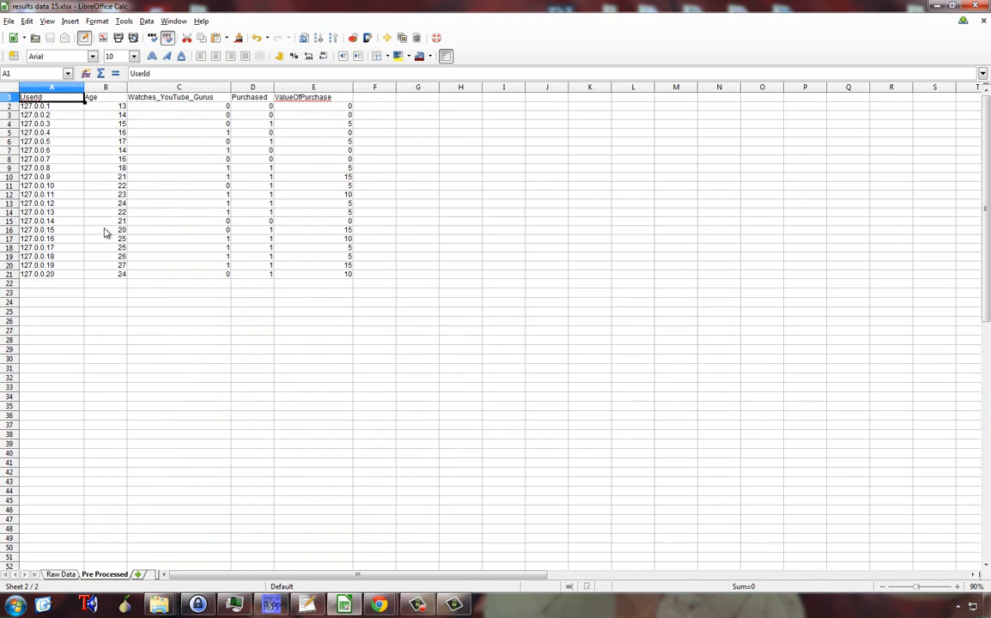
click(111, 109)
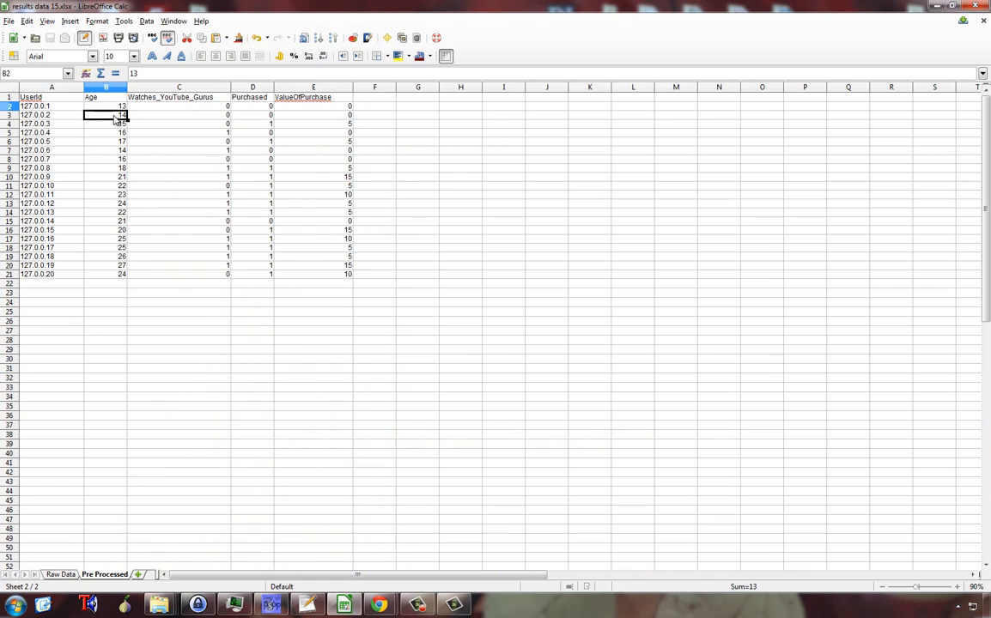
click(113, 118)
key(Down)
key(Down)
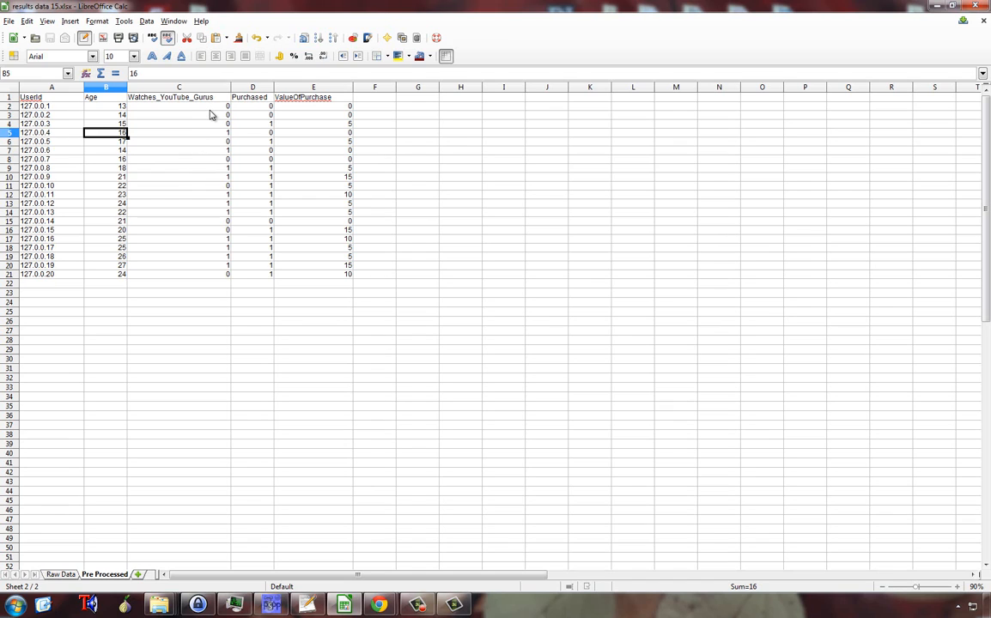
click(209, 109)
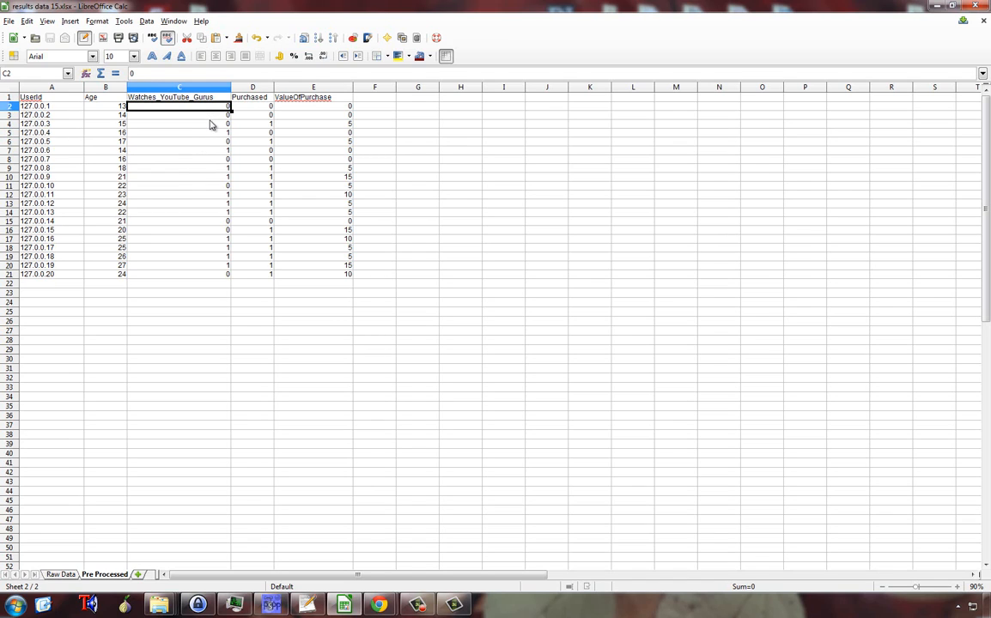
click(210, 126)
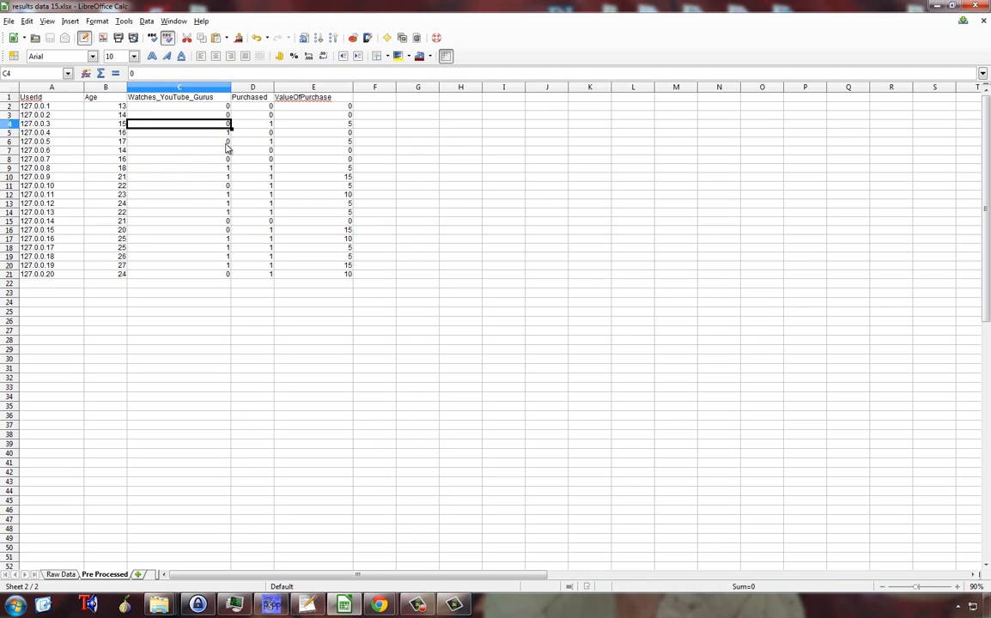
click(257, 109)
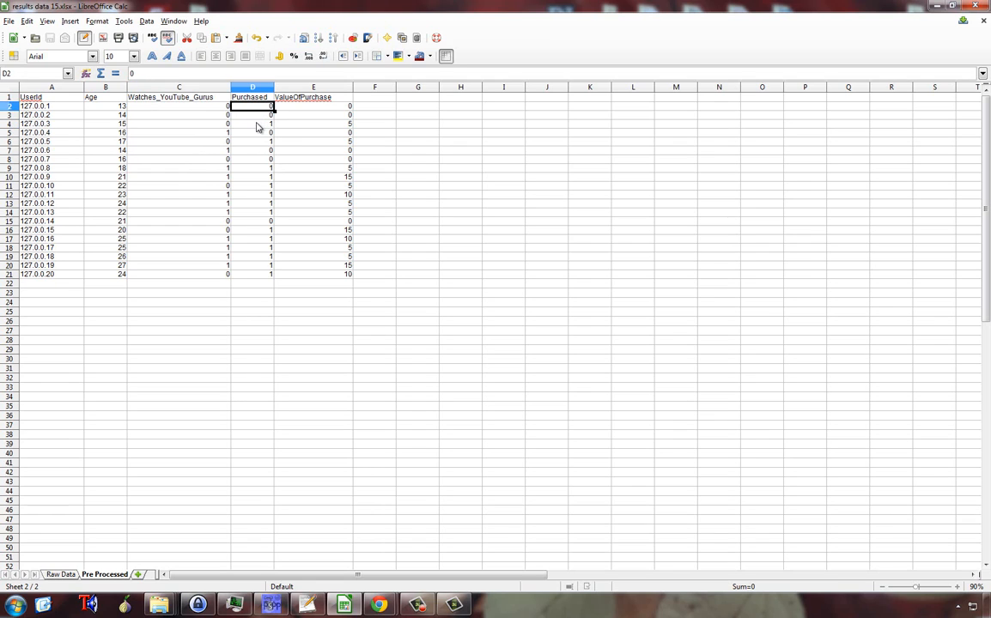
click(256, 126)
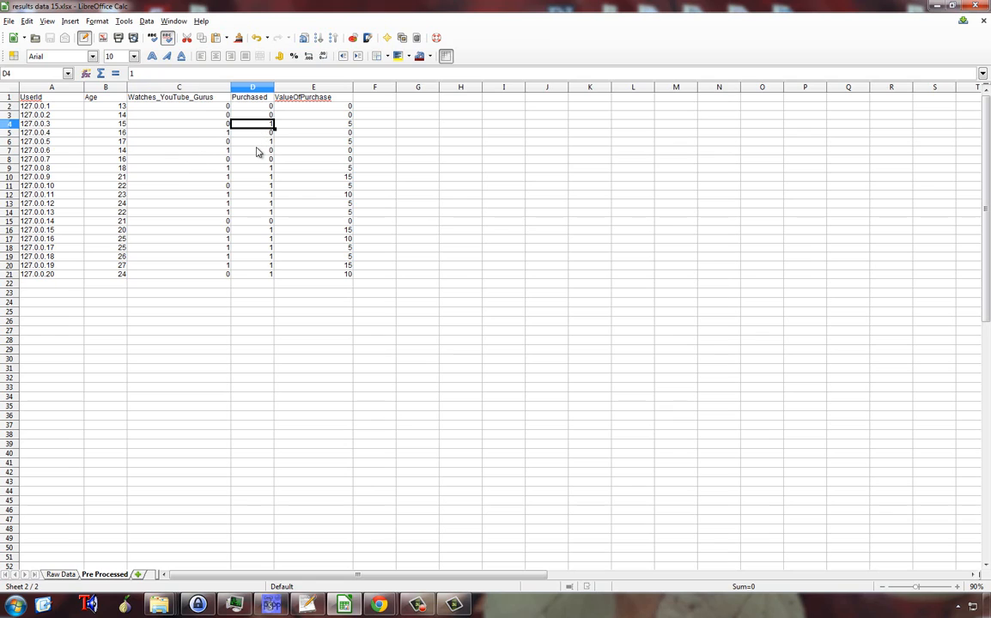
click(256, 152)
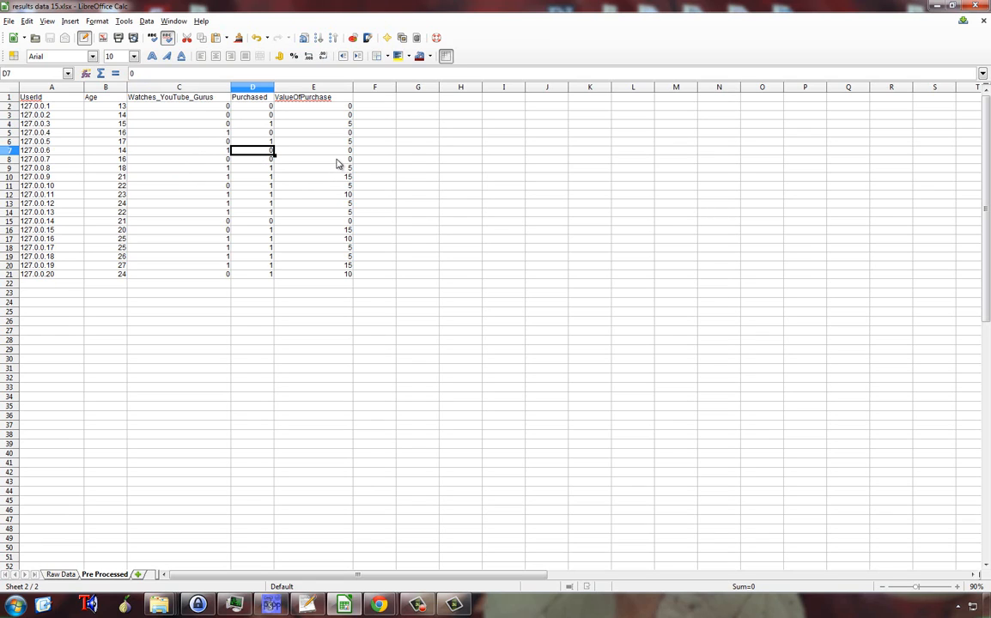
click(337, 162)
click(340, 178)
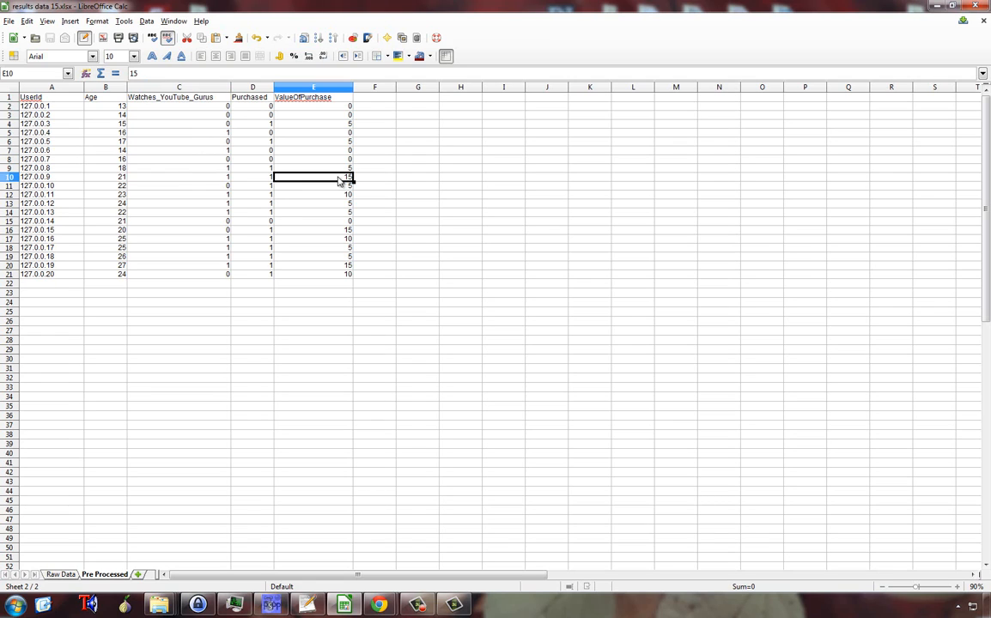
click(339, 204)
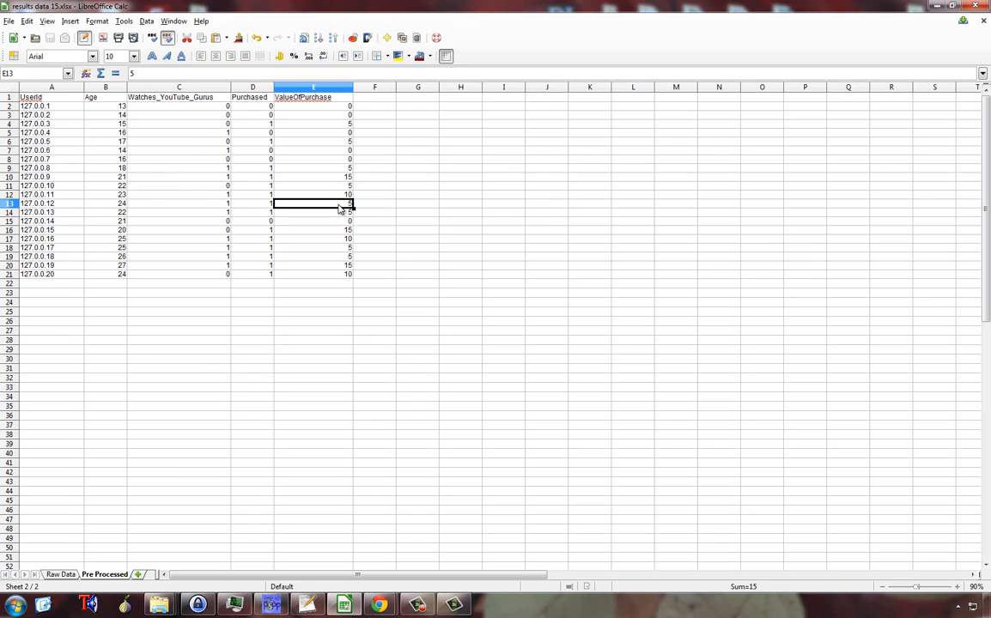
click(339, 232)
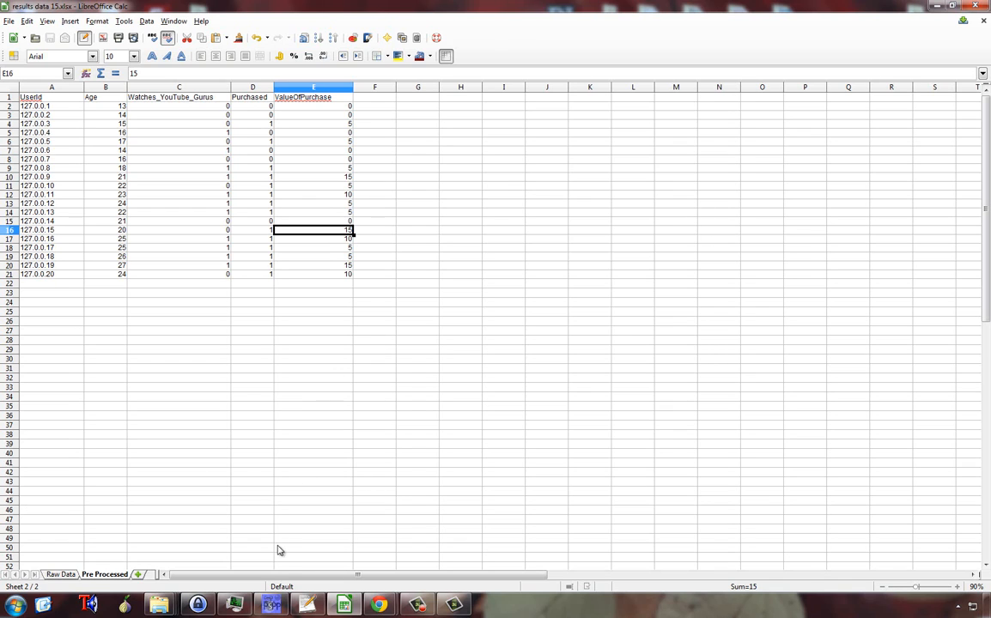
Step: Switch to the PSPPIRE Data Editor with the mr demo.sav dataset
click(278, 605)
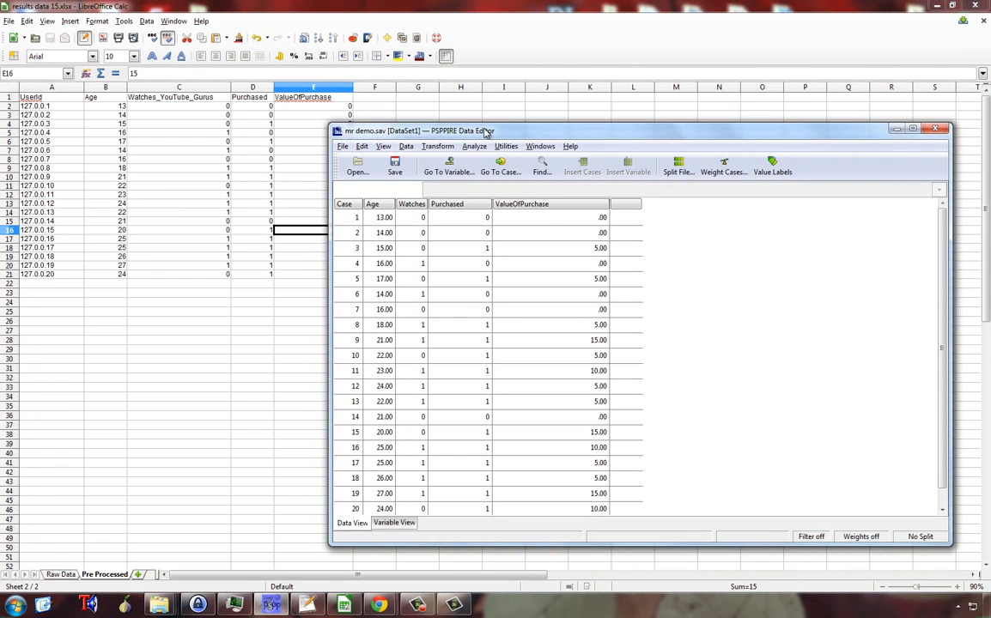
Step: Move the Data Editor window clear of the spreadsheet columns and maximize it to fill the screen
drag(484, 131, 509, 46)
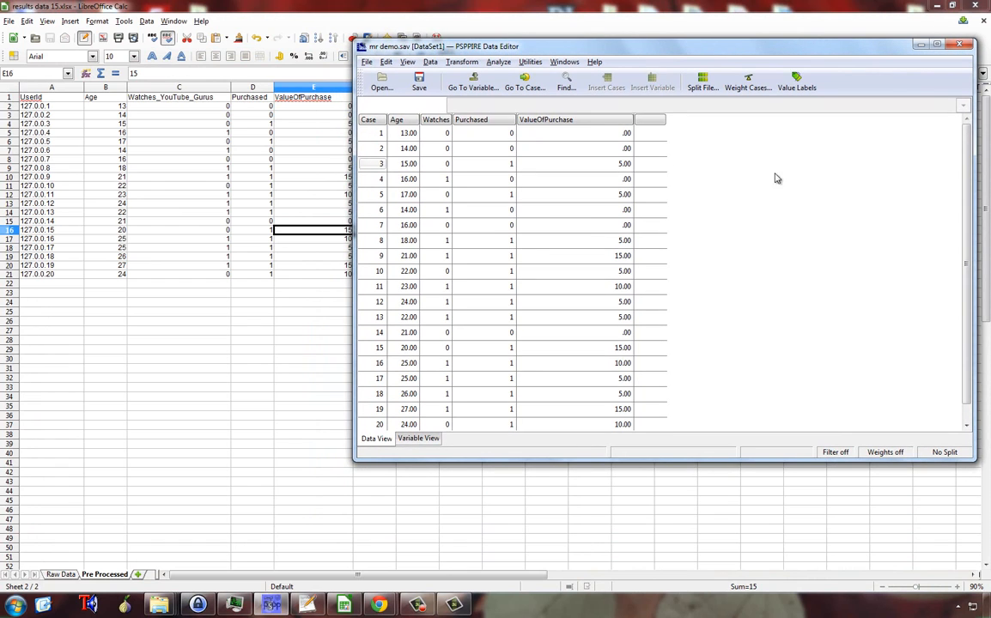
drag(968, 145, 982, 128)
drag(642, 49, 461, 86)
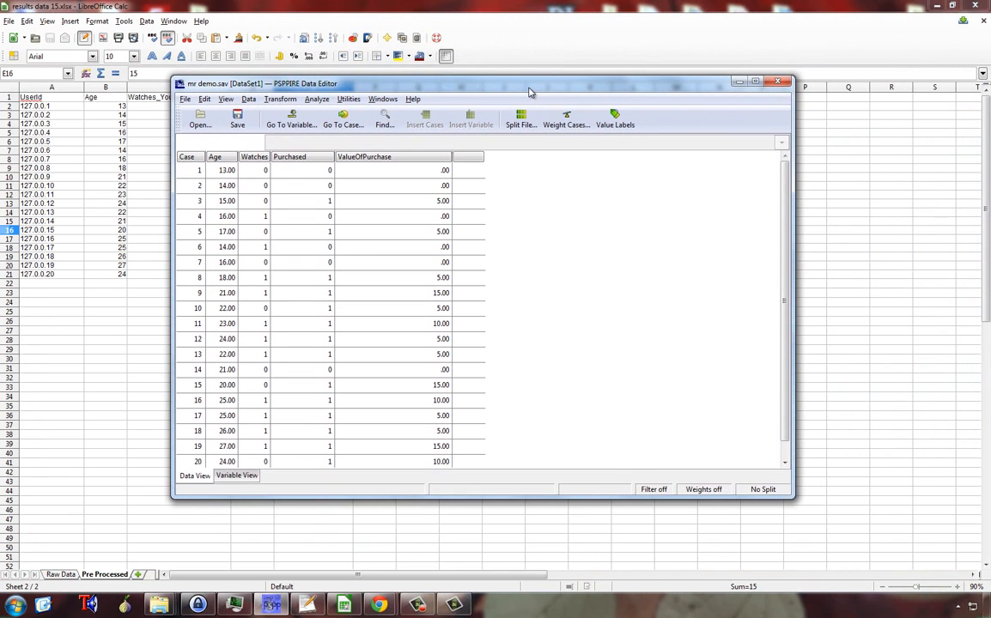
double_click(530, 86)
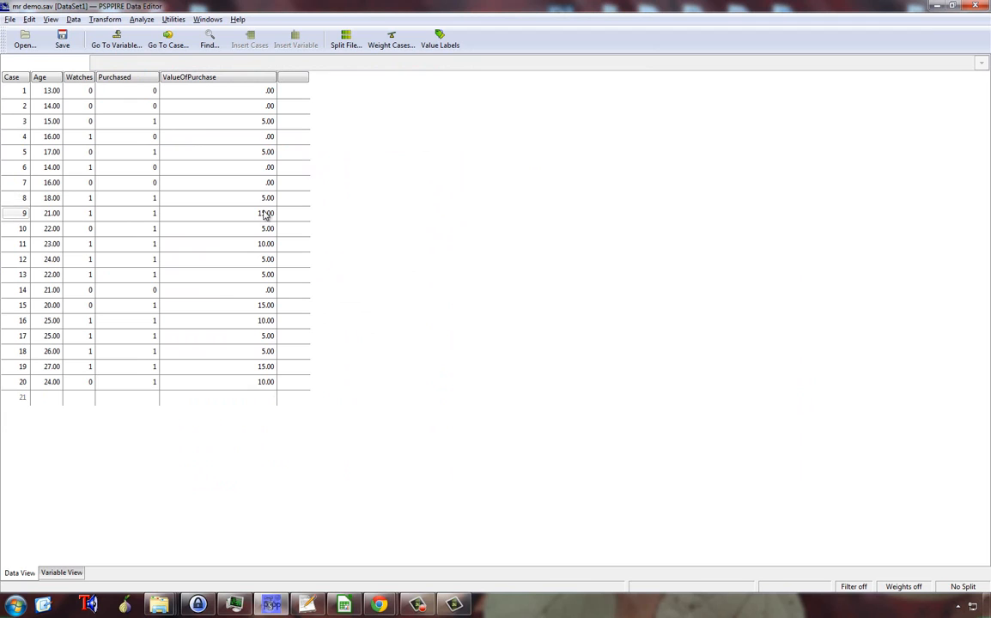
Step: Run a two-tailed bivariate correlation between Watches_YouTube_Gurus and Purchased, review the output and close it
click(139, 20)
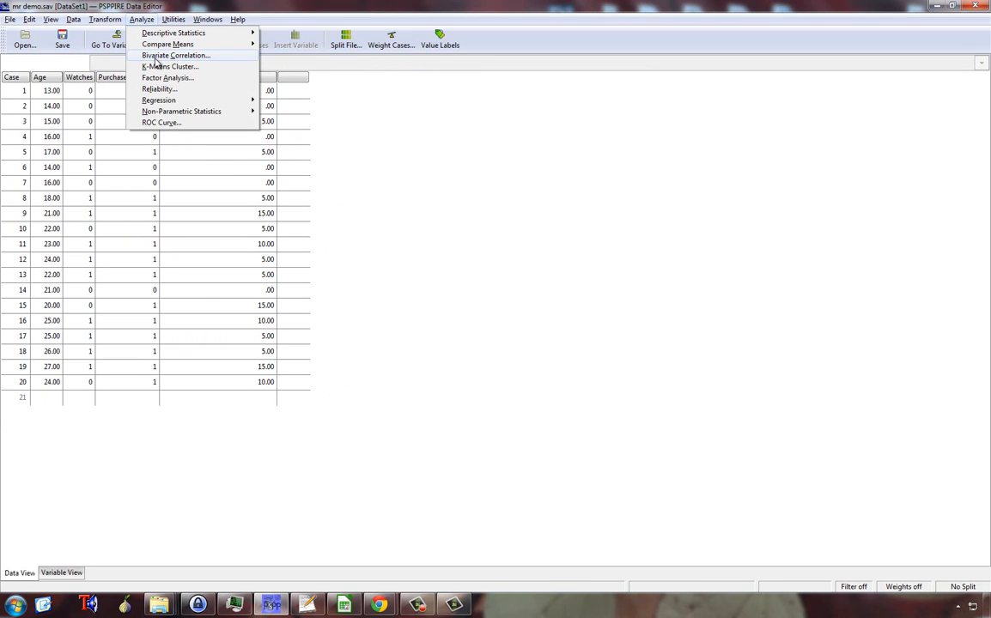
click(156, 57)
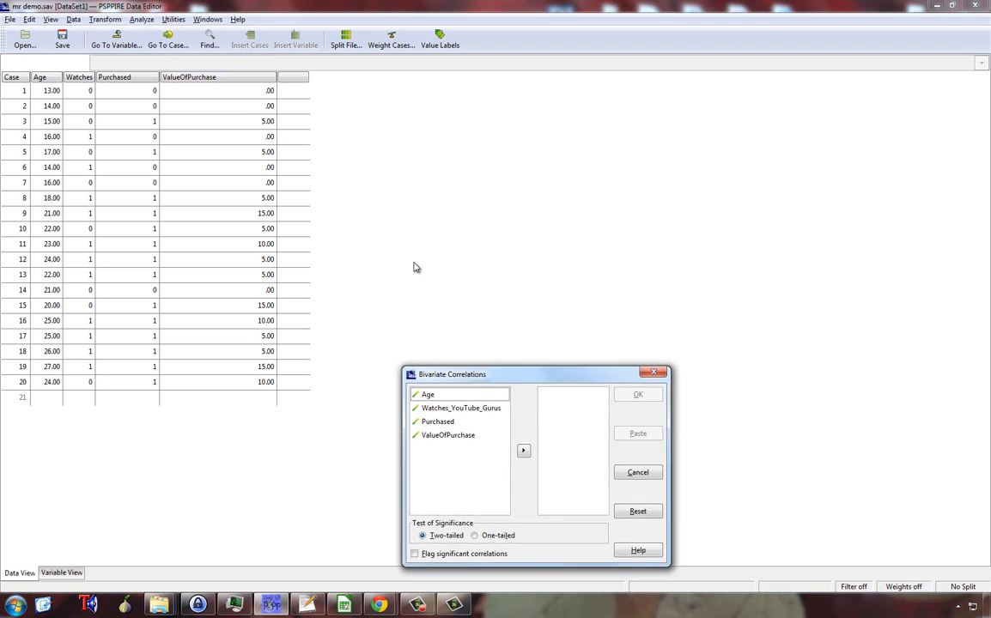
drag(490, 374, 354, 193)
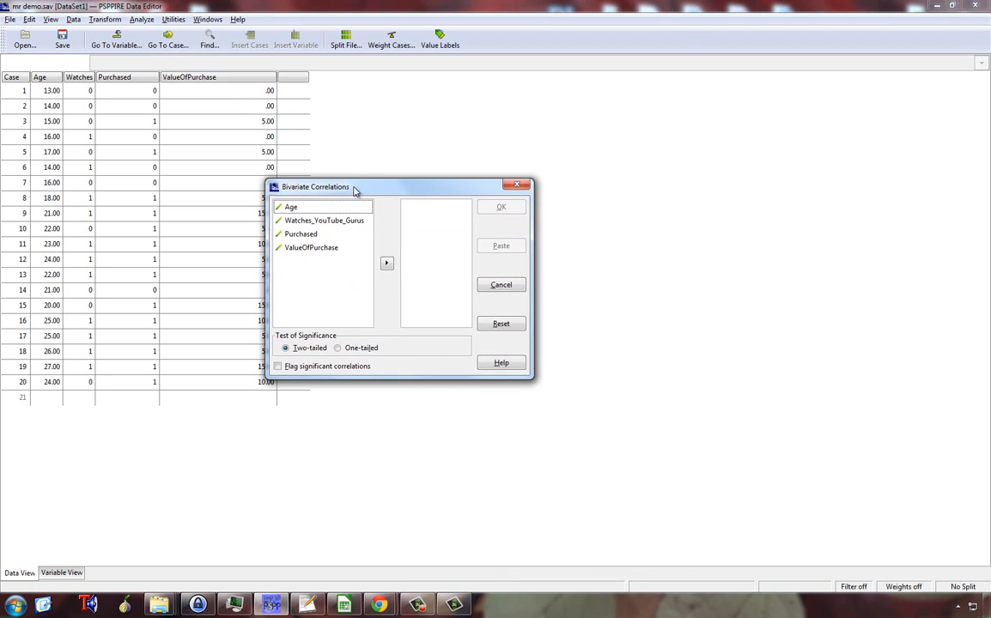
click(324, 223)
click(387, 265)
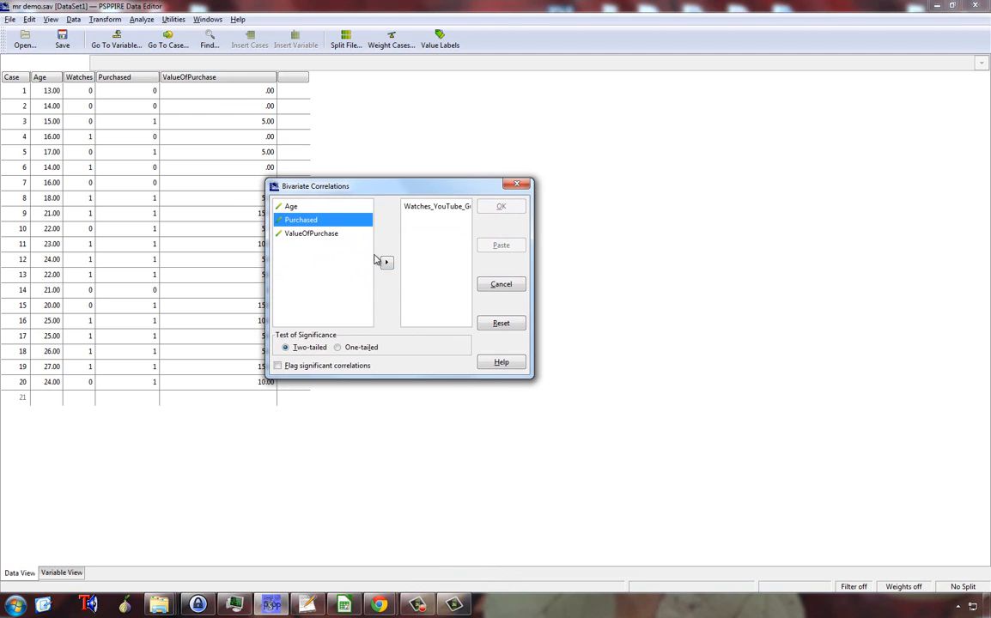
click(386, 264)
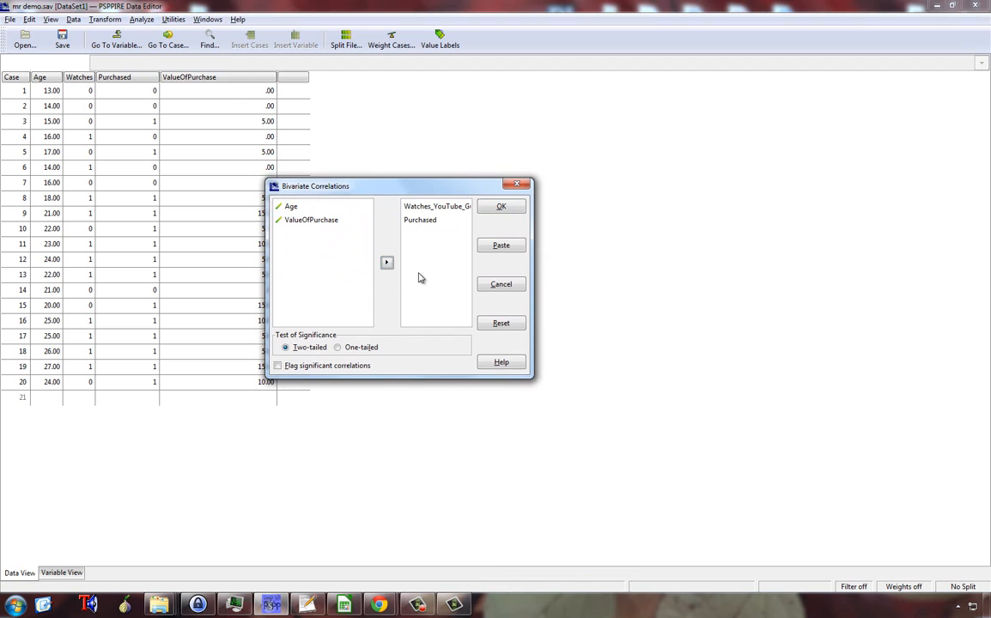
click(503, 207)
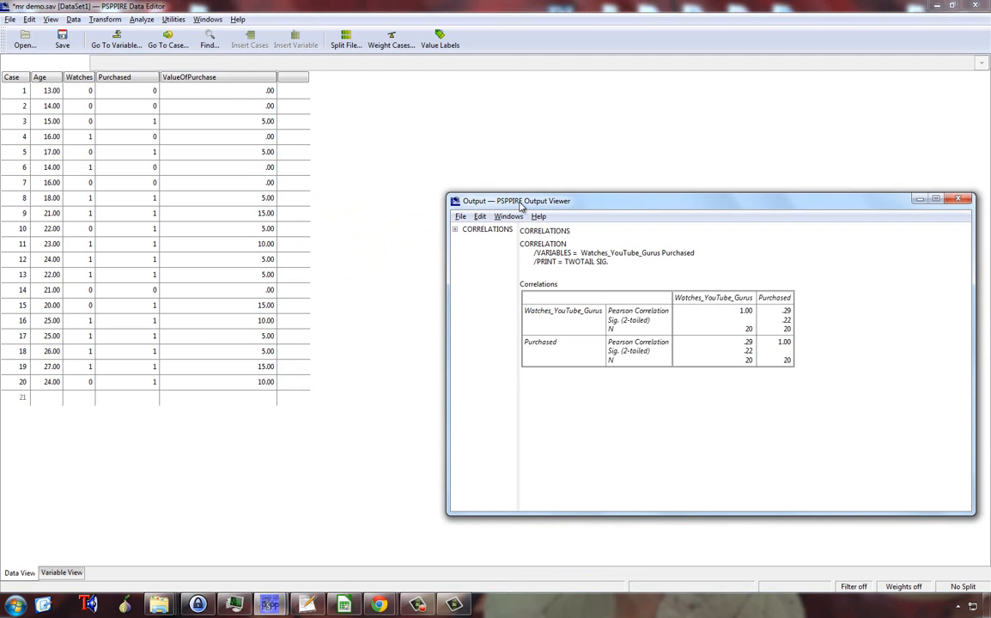
drag(515, 206, 255, 151)
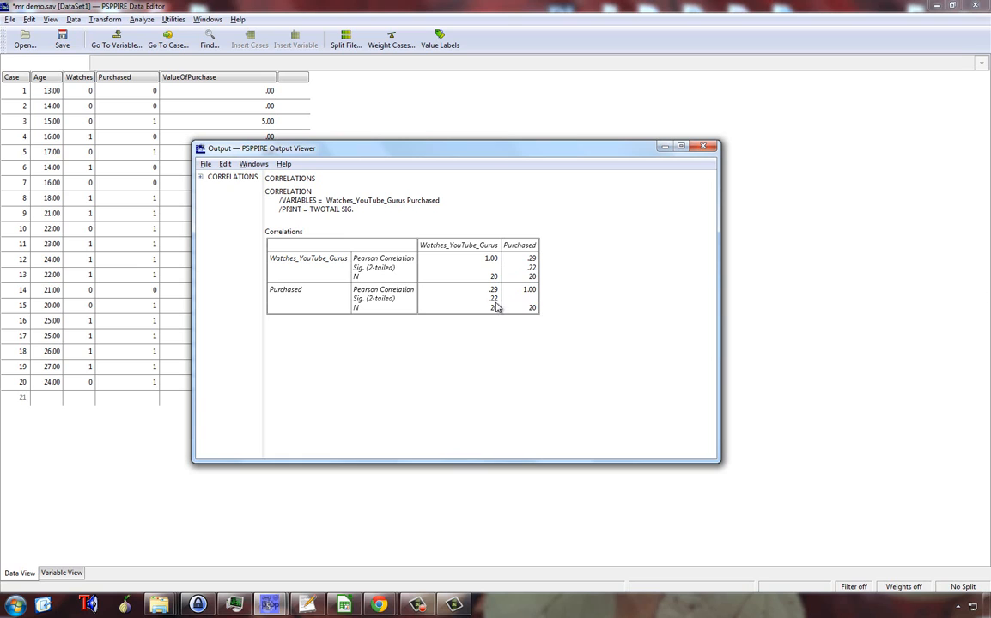
click(706, 147)
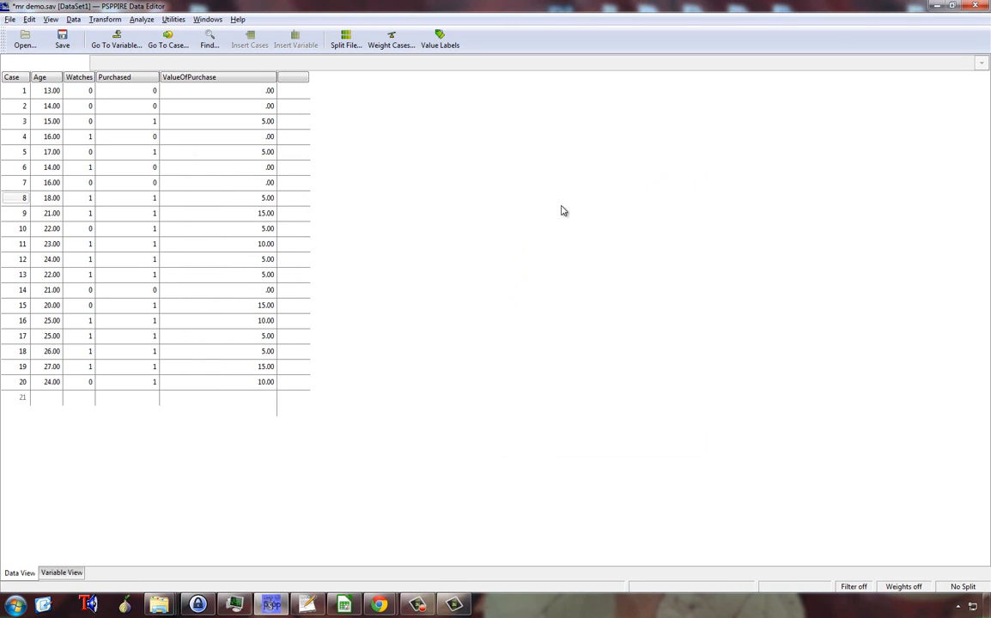
Step: Run a two-tailed bivariate correlation between Age and ValueOfPurchase
click(140, 20)
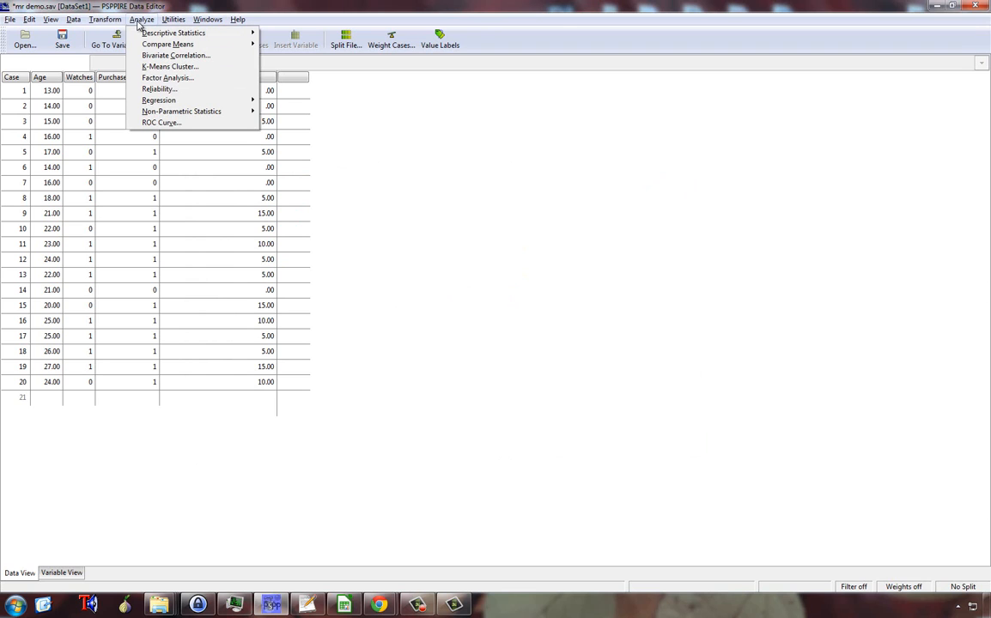
mouse_move(145, 48)
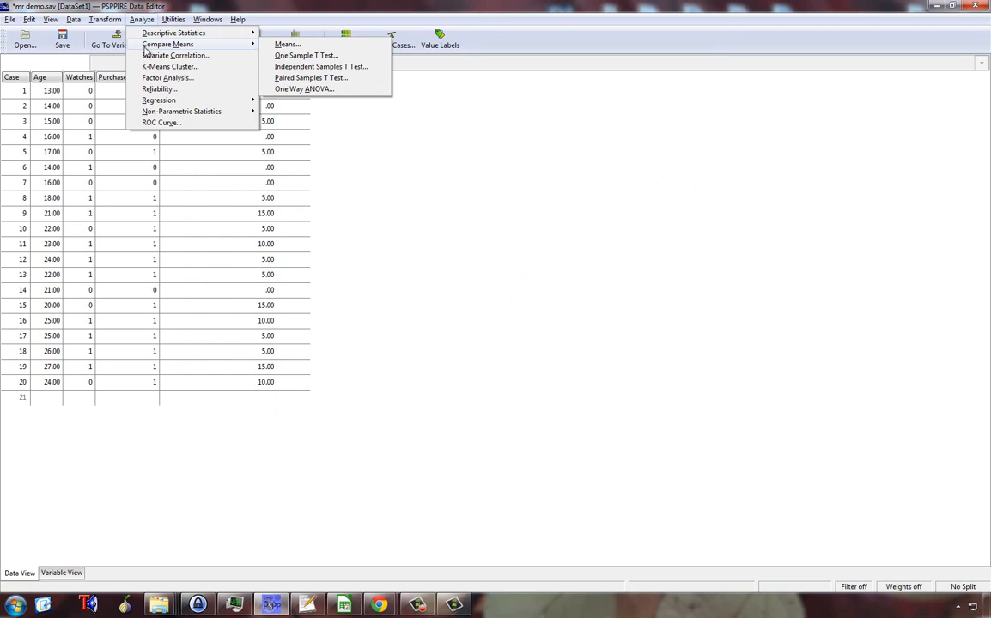
click(148, 56)
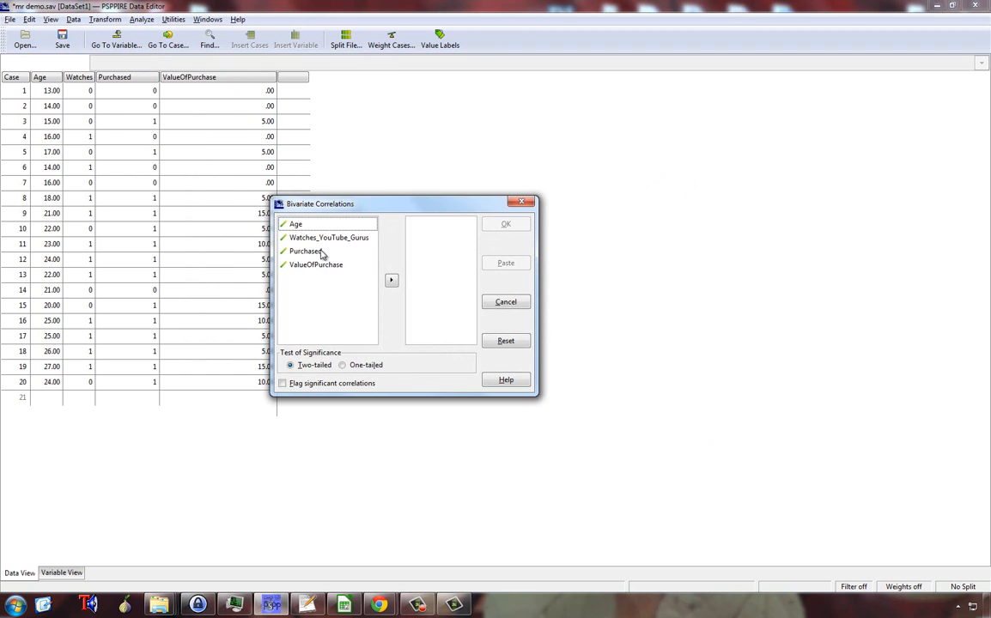
click(292, 224)
click(393, 283)
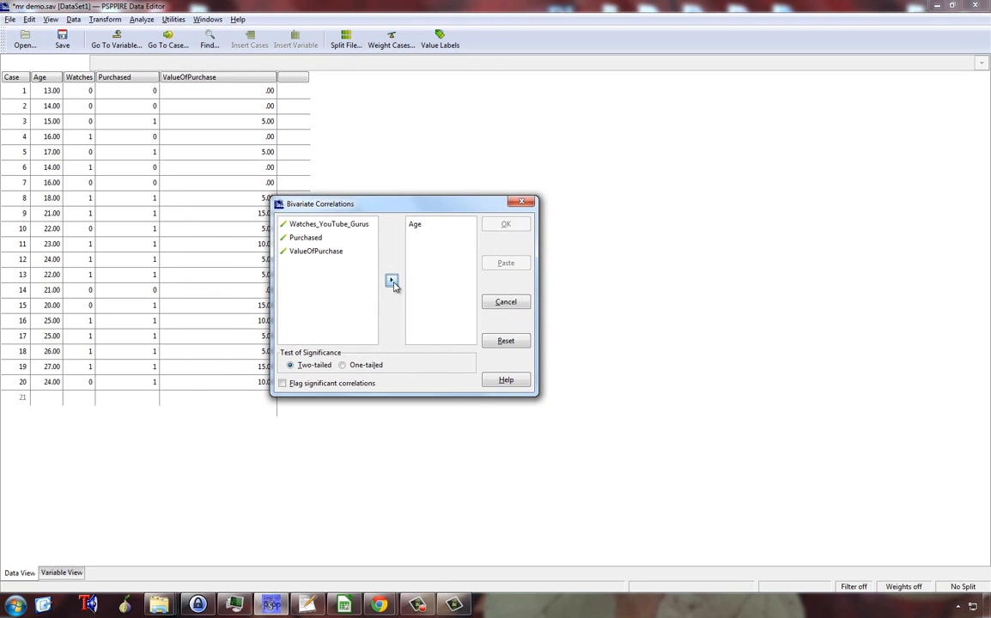
click(326, 252)
click(391, 280)
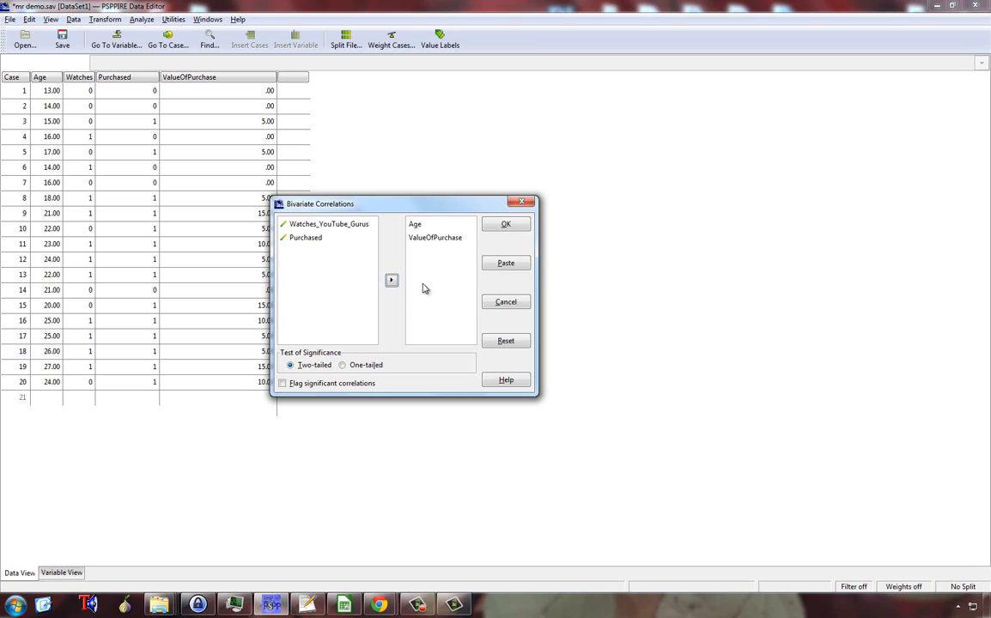
click(504, 227)
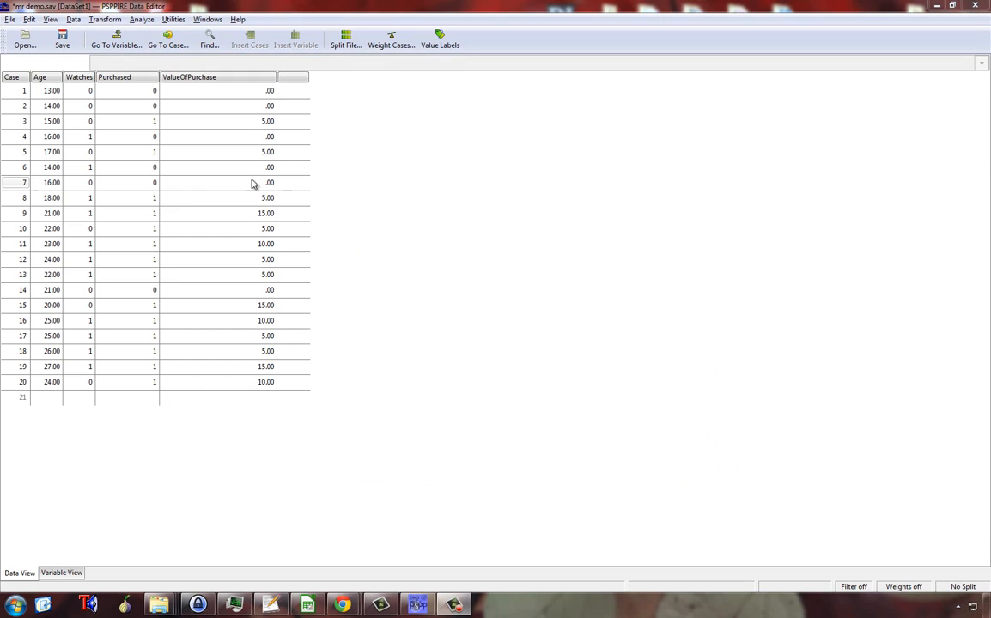
Step: Run descriptive statistics on Age, Watches_YouTube_Gurus, Purchased and ValueOfPurchase with mean, standard deviation, minimum and maximum
click(140, 20)
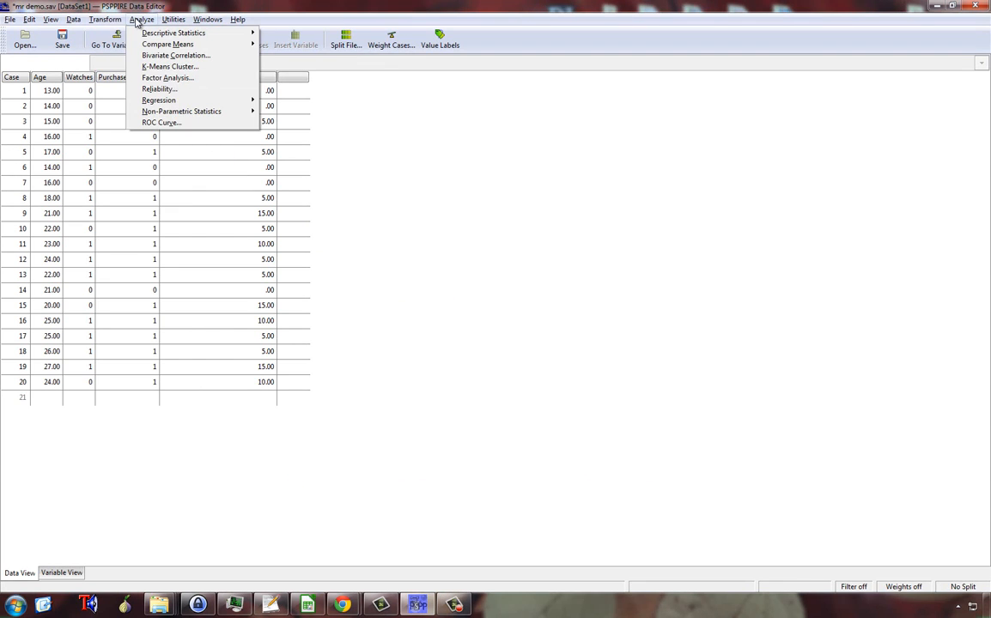
mouse_move(150, 36)
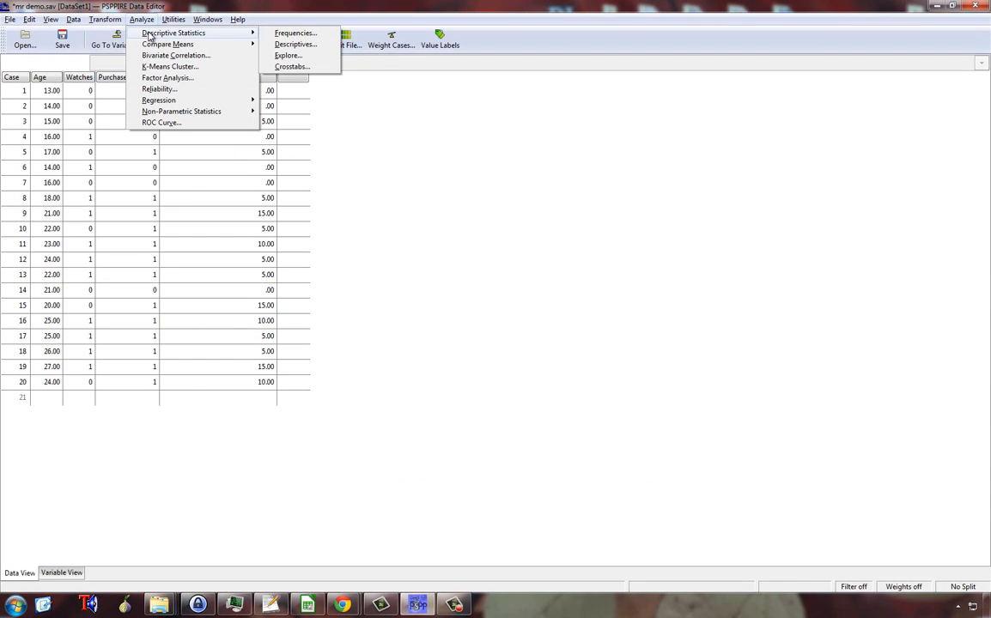
click(300, 44)
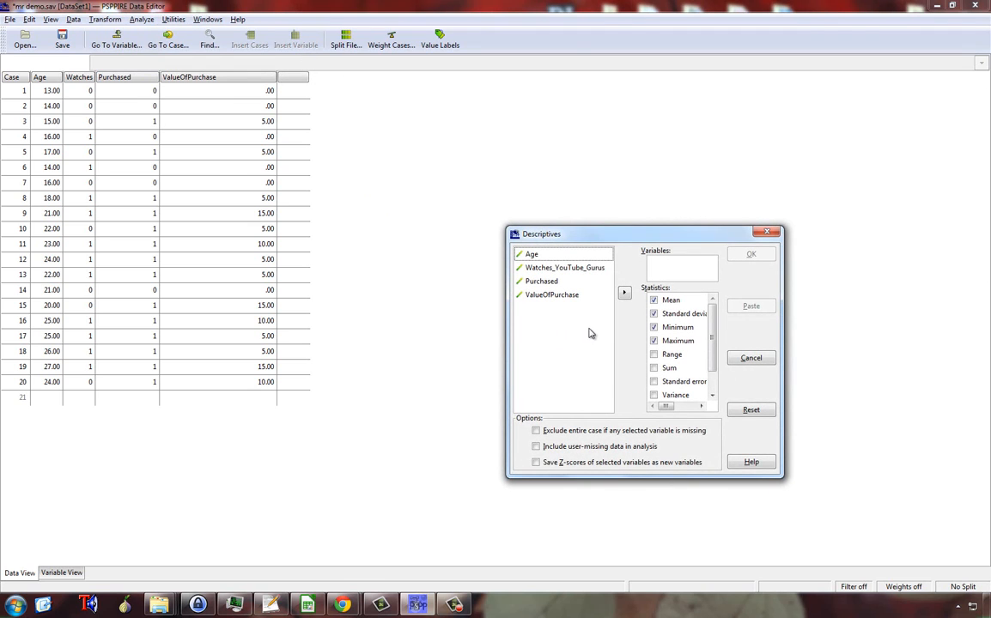
click(586, 256)
click(624, 292)
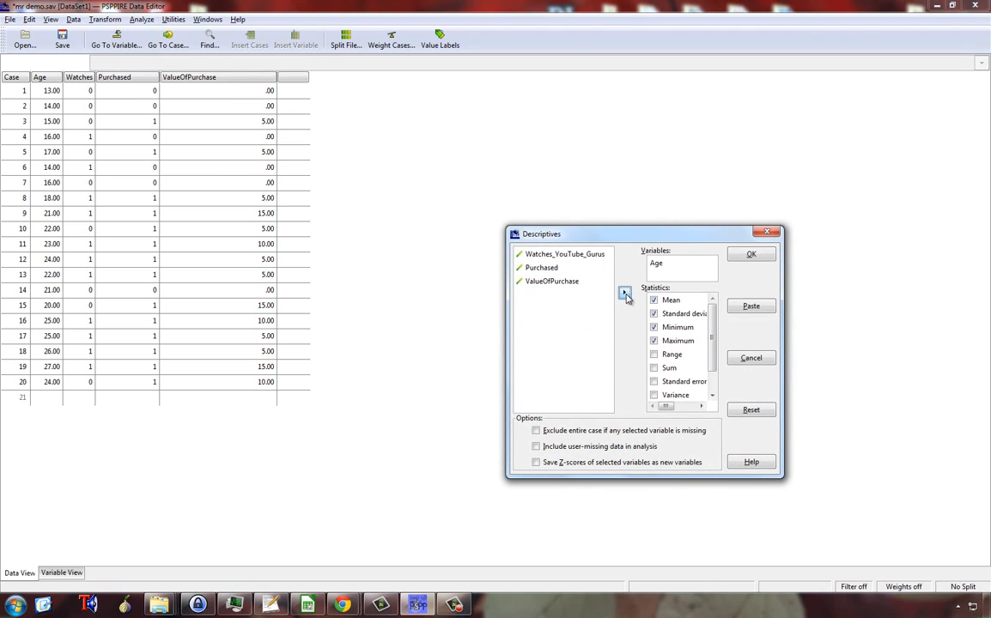
click(579, 256)
click(624, 292)
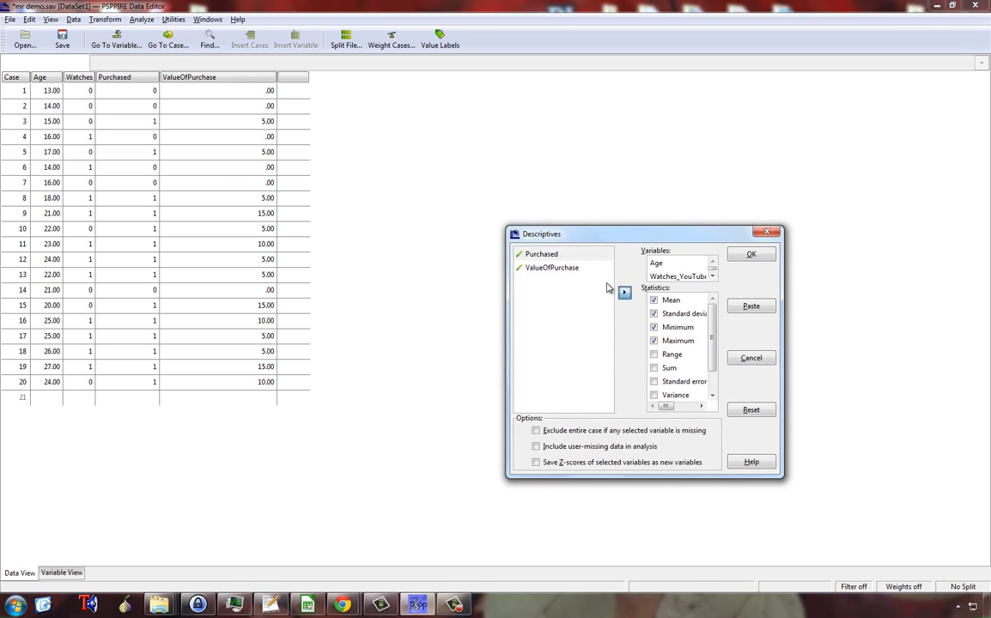
double_click(574, 255)
click(624, 294)
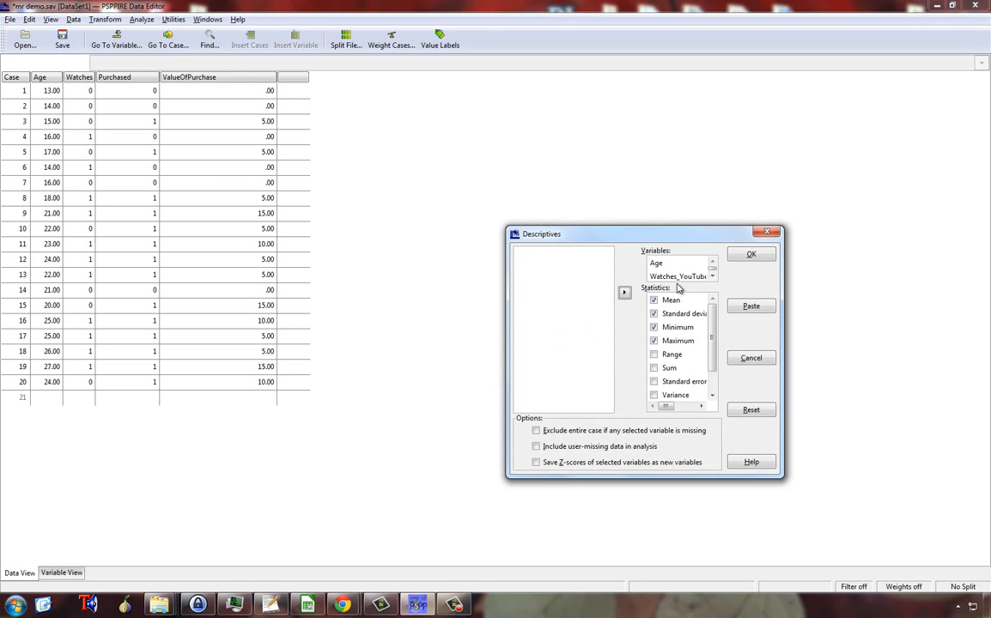
click(750, 256)
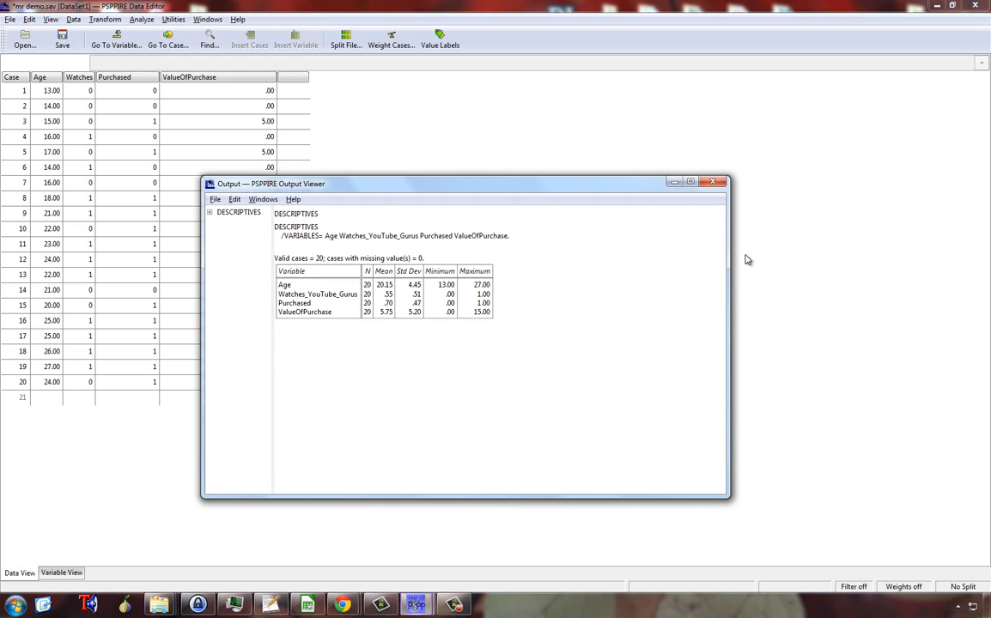